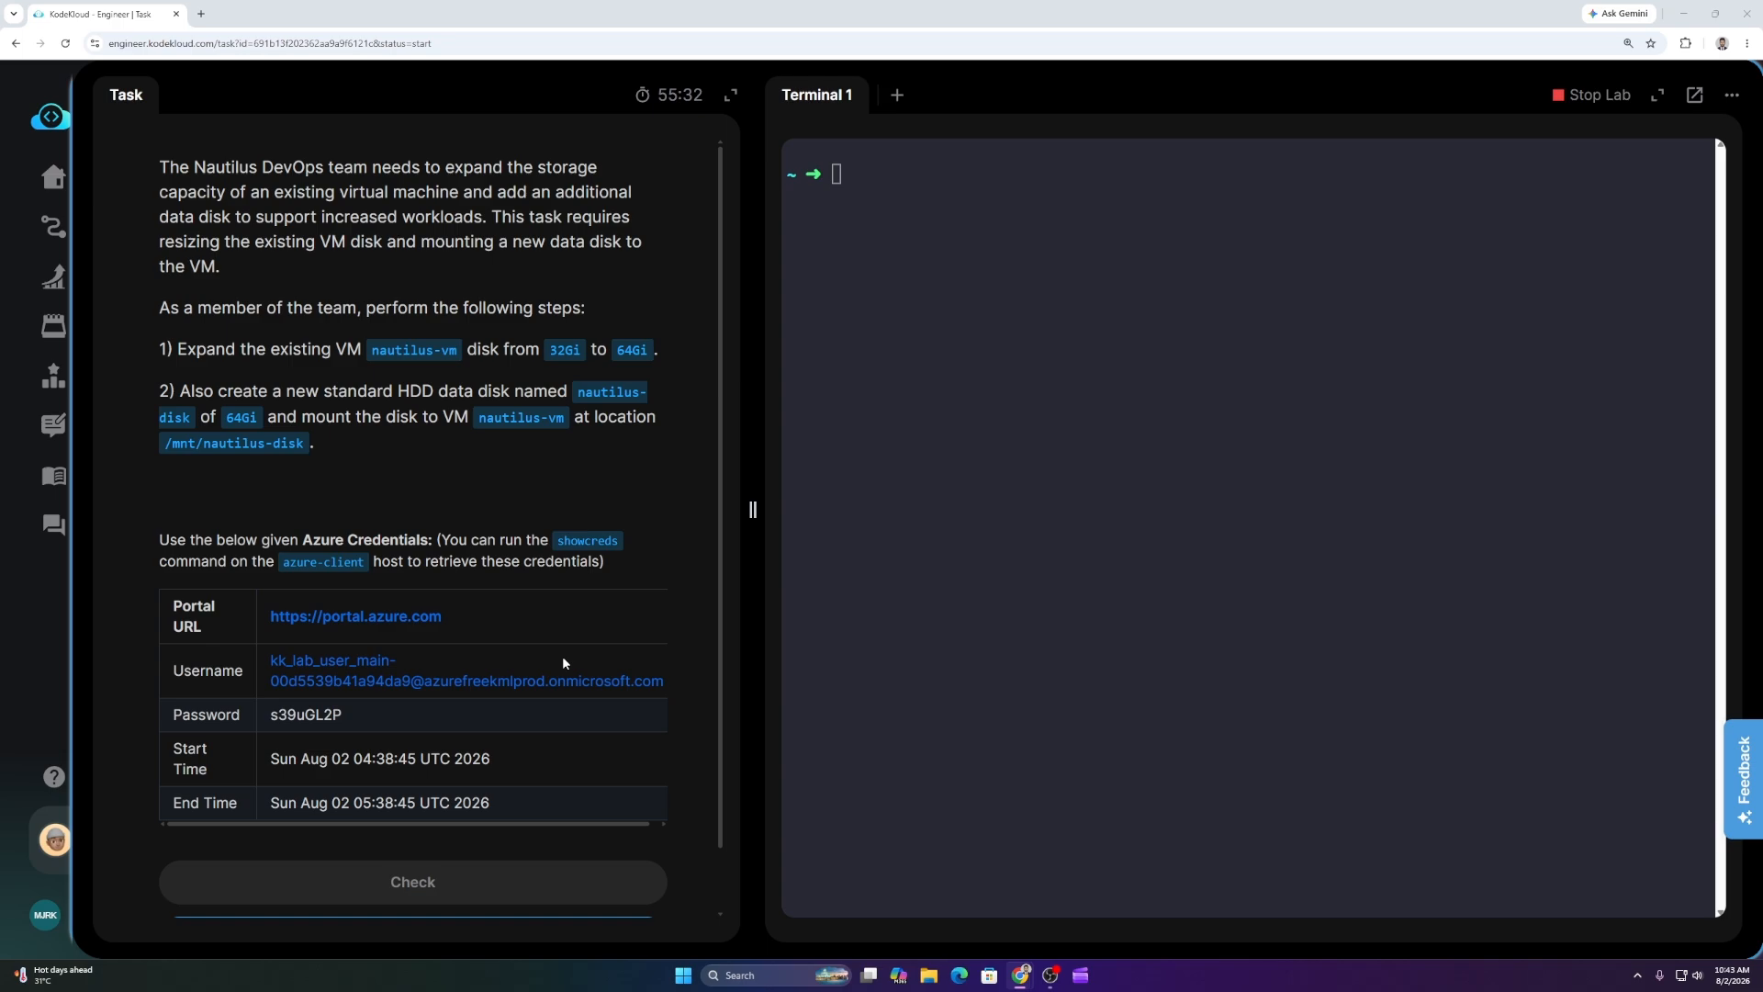
# Open the Azure portal from the task page and submit the given lab username on the sign-in page.
pyautogui.click(392, 625)
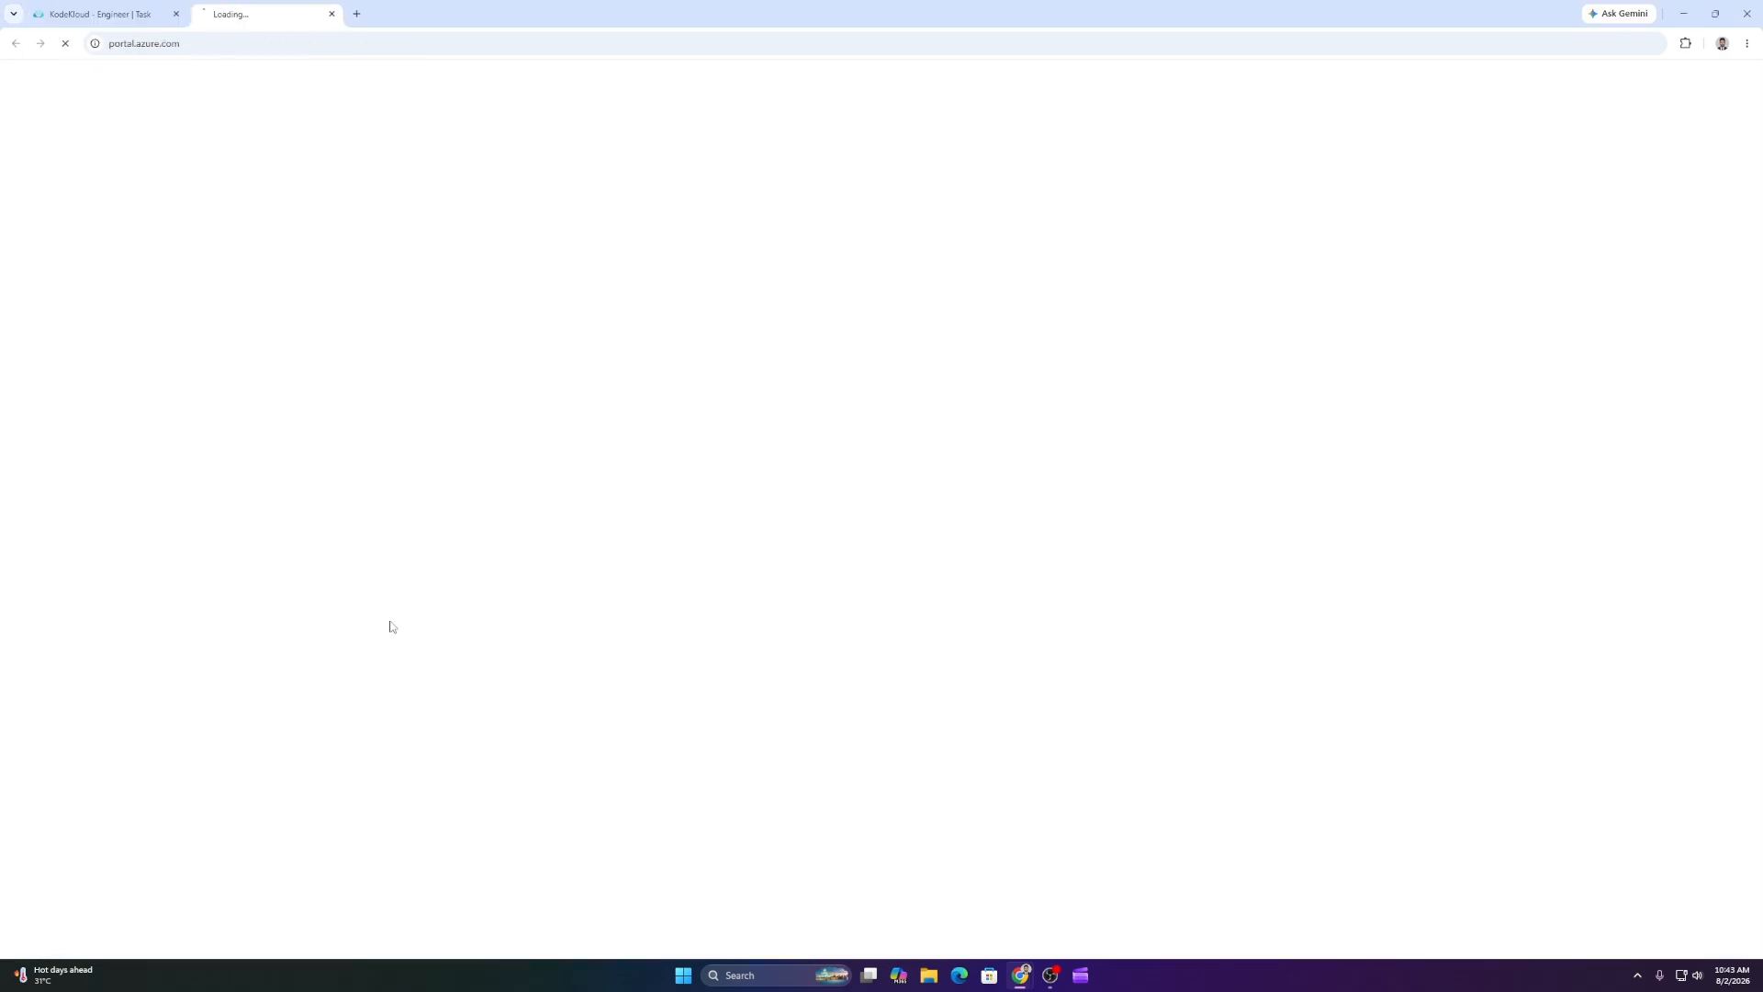
pyautogui.click(101, 14)
pyautogui.moveTo(264, 660); pyautogui.dragTo(668, 685)
pyautogui.hotkey('ctrl', 'c')
pyautogui.rightClick(645, 680)
pyautogui.click(687, 492)
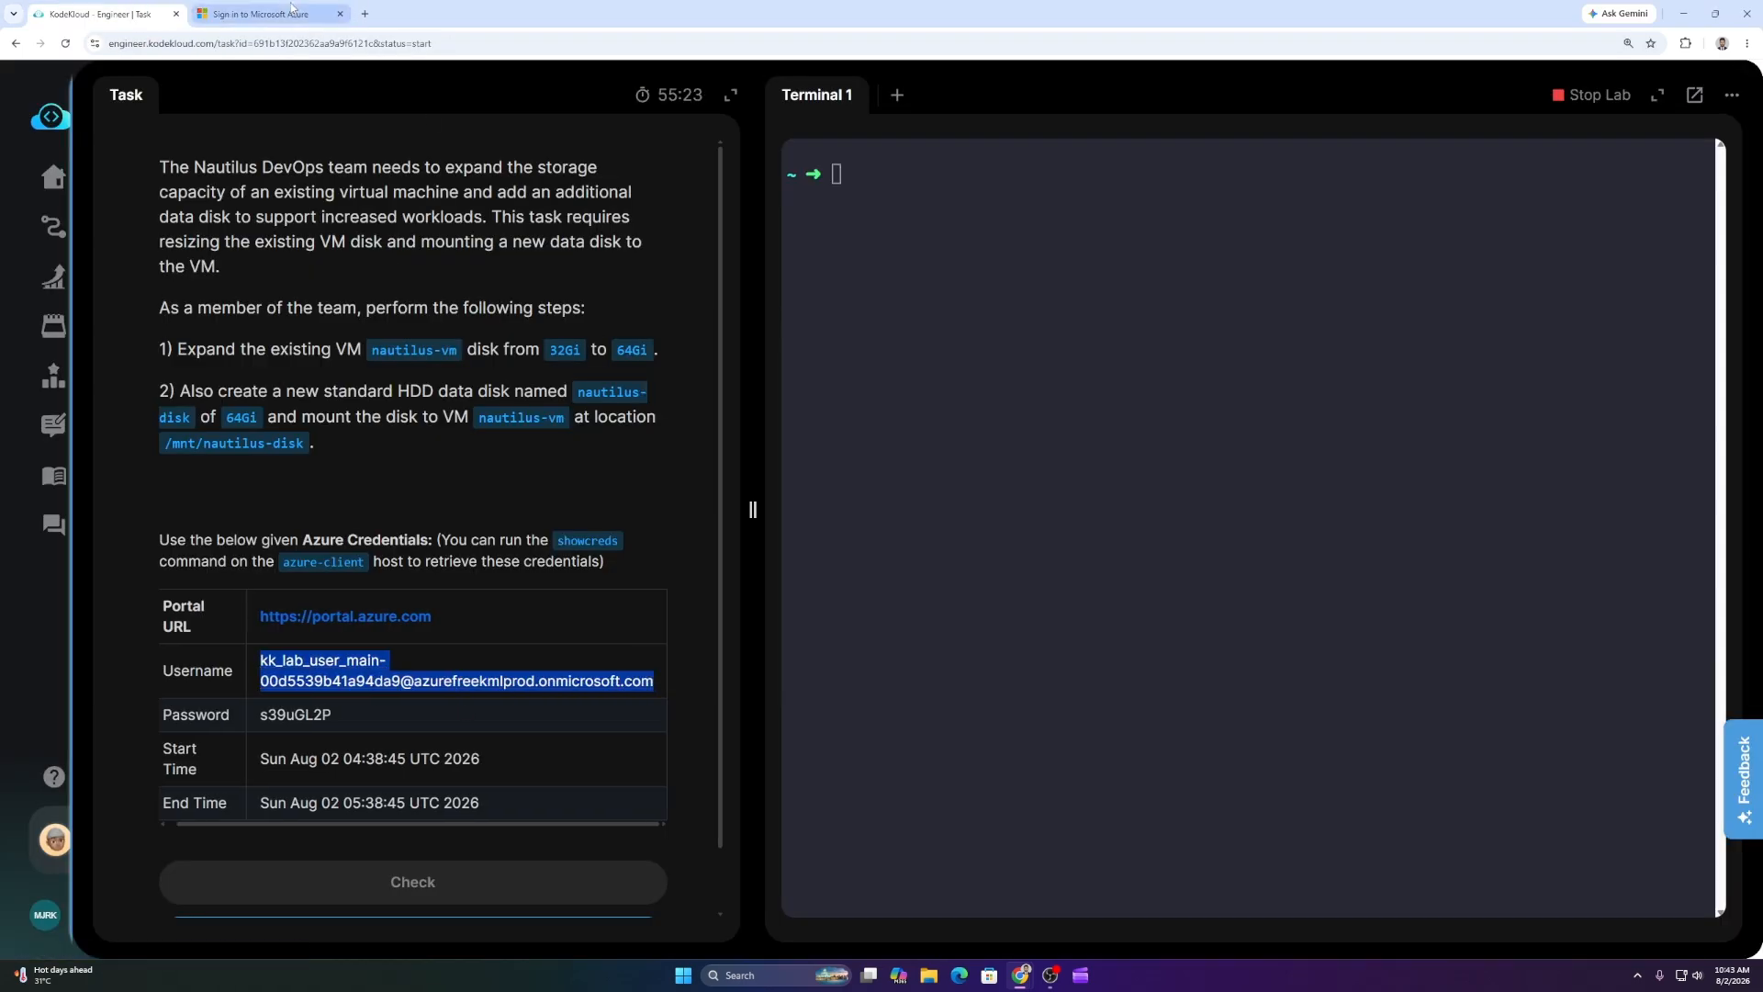
pyautogui.click(260, 14)
pyautogui.hotkey('ctrl', 'v')
pyautogui.press('Return')
# Copy the lab account password from the task page, sign in to Azure with it, and decline saving the password.
pyautogui.click(101, 14)
pyautogui.moveTo(332, 716); pyautogui.dragTo(260, 715)
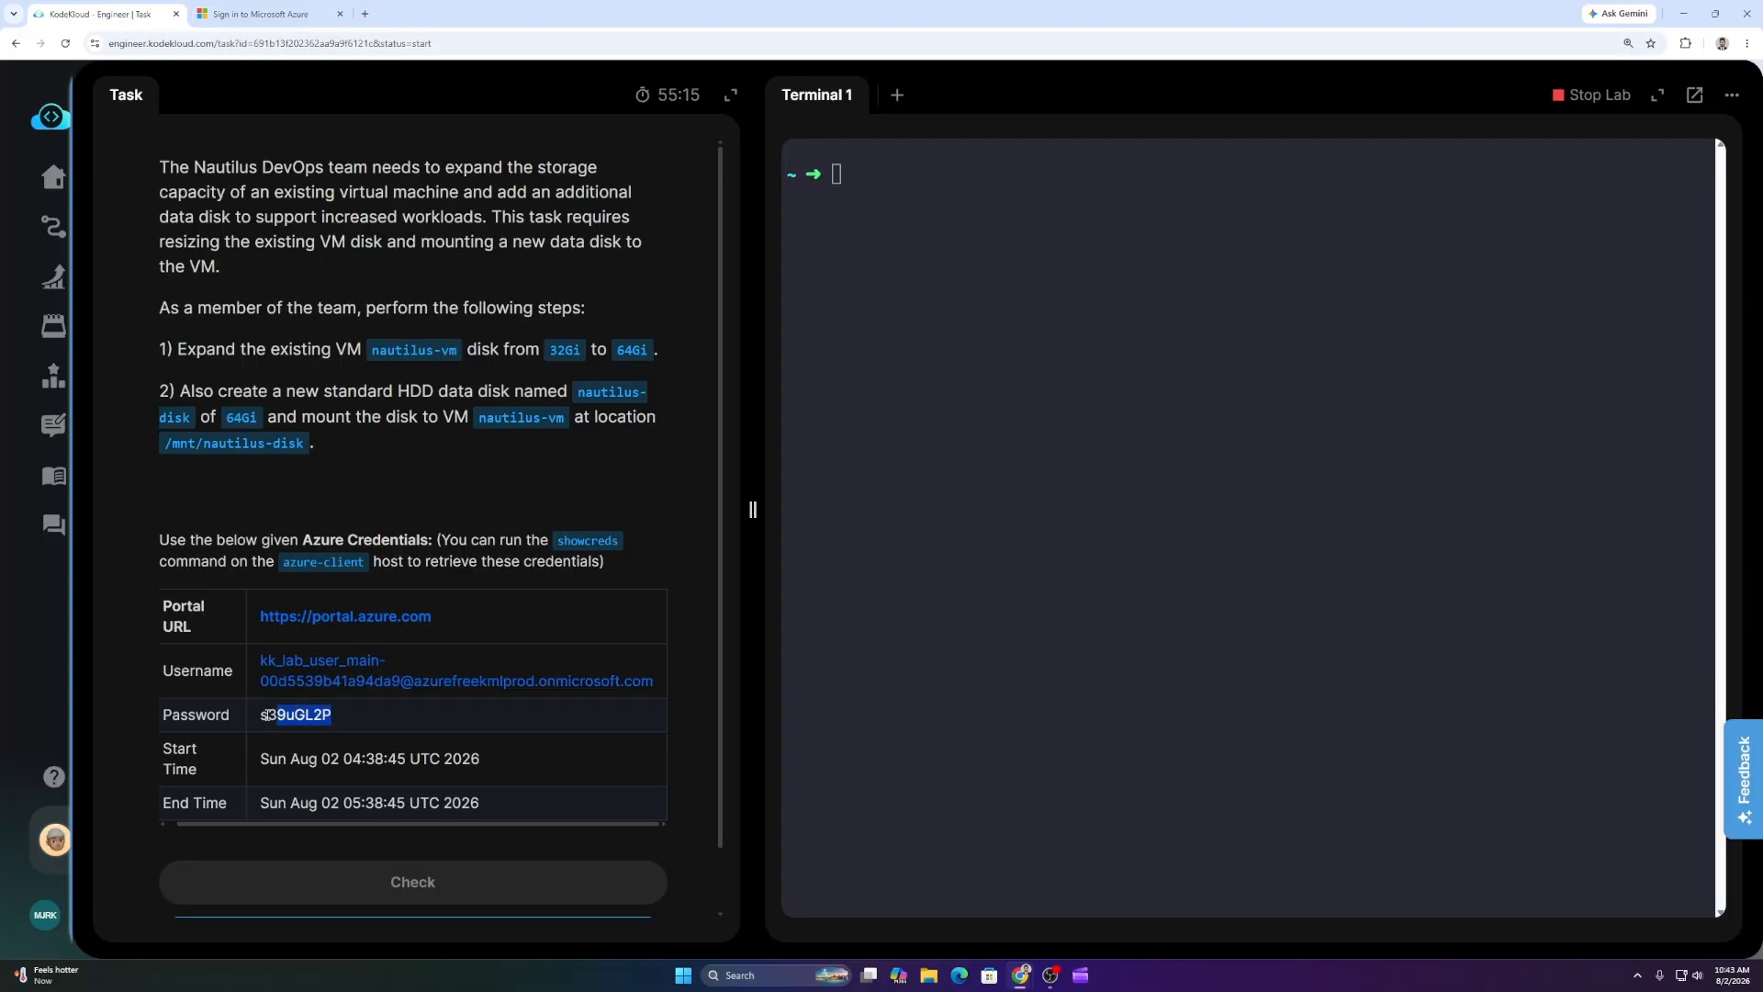
pyautogui.rightClick(263, 715)
pyautogui.click(299, 731)
pyautogui.click(260, 14)
pyautogui.rightClick(795, 498)
pyautogui.click(831, 654)
pyautogui.click(965, 588)
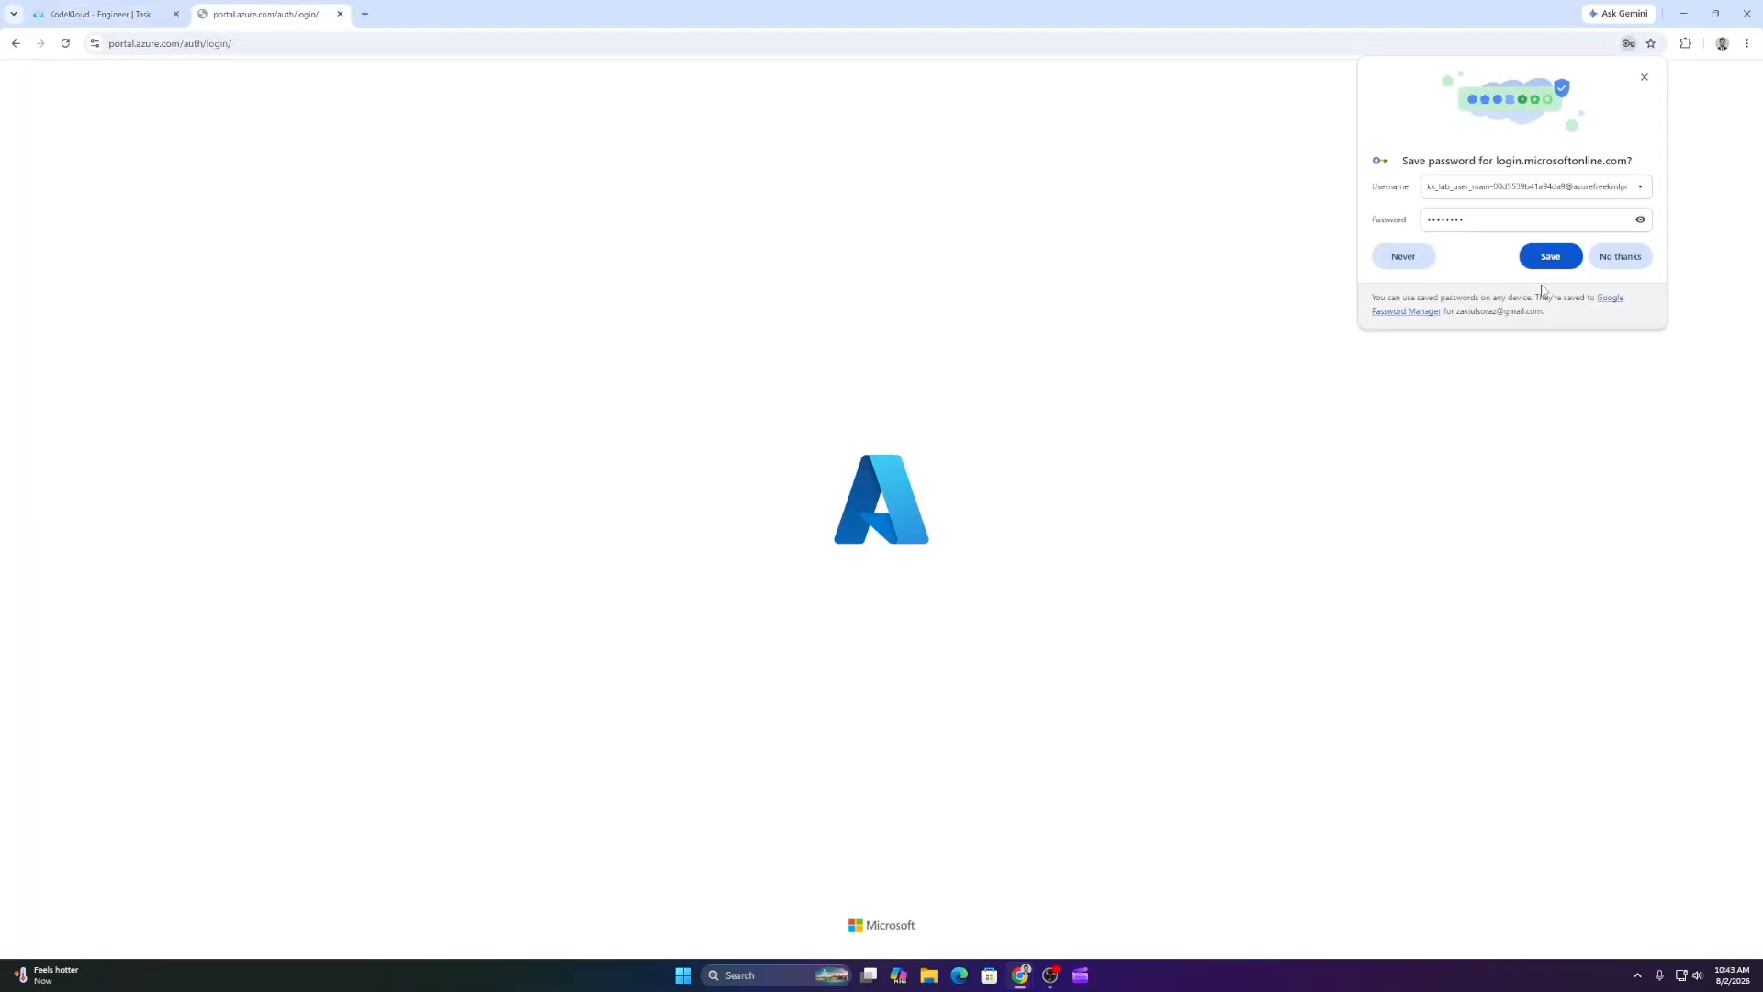
pyautogui.click(1620, 257)
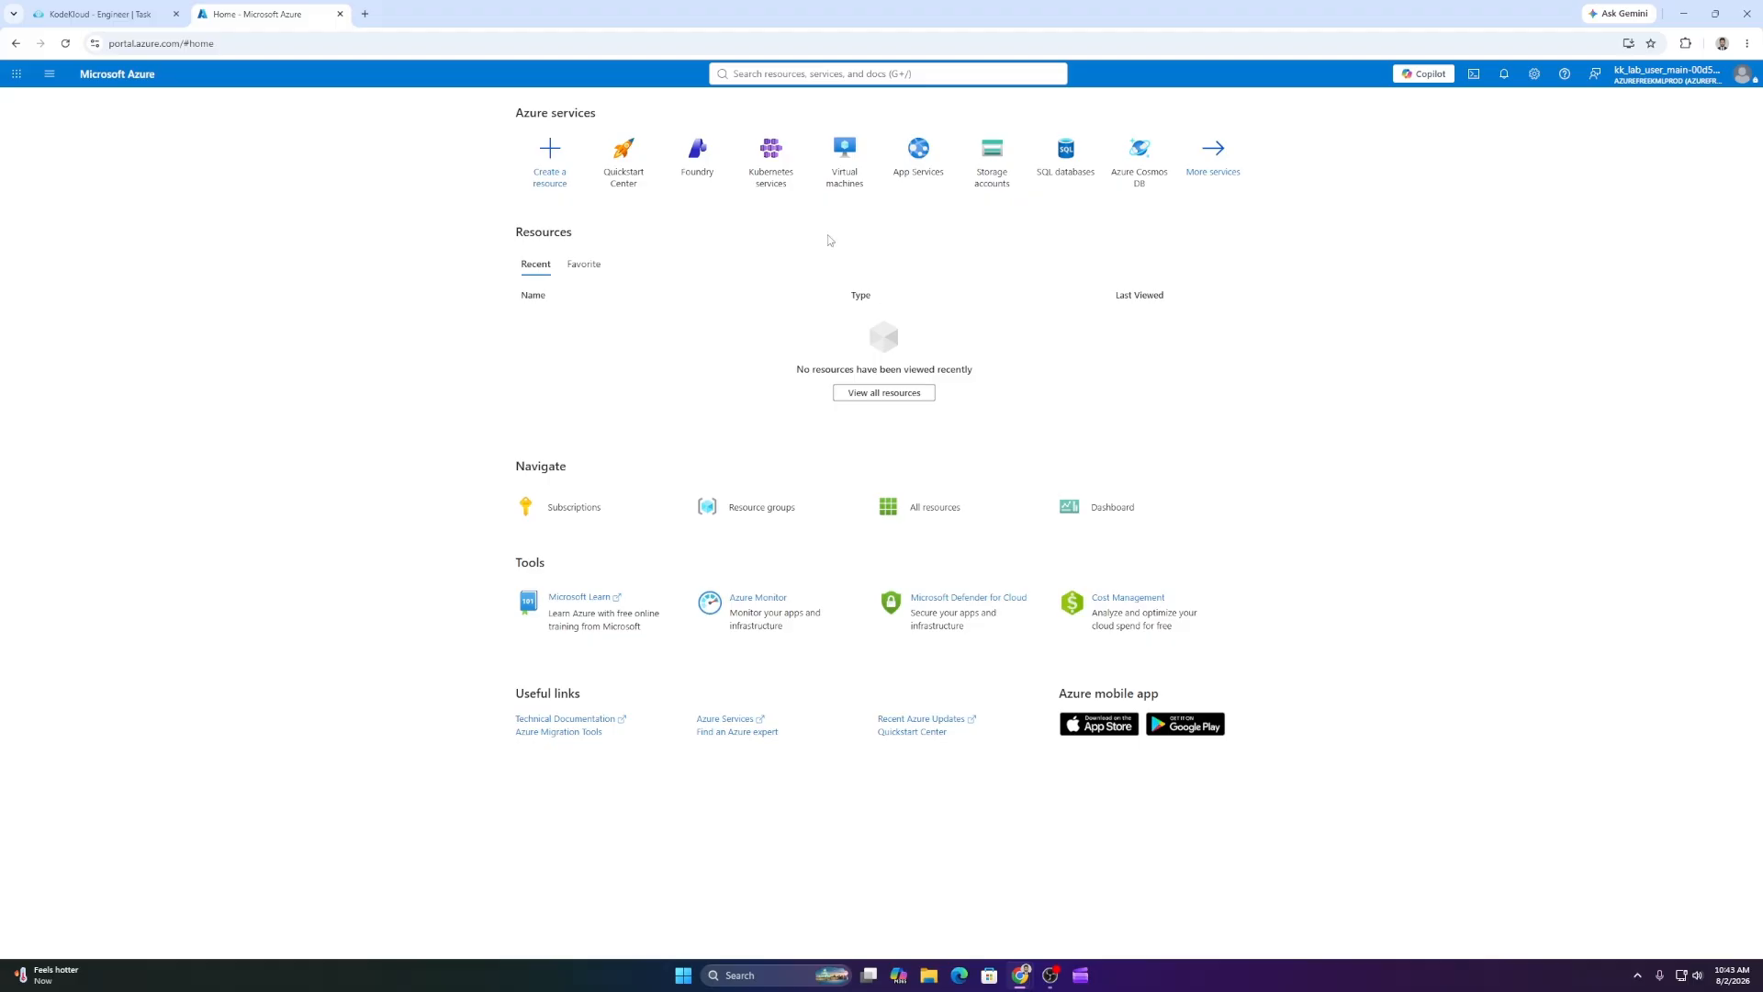
# Open the nautilus-vm virtual machine and stop it.
pyautogui.click(822, 176)
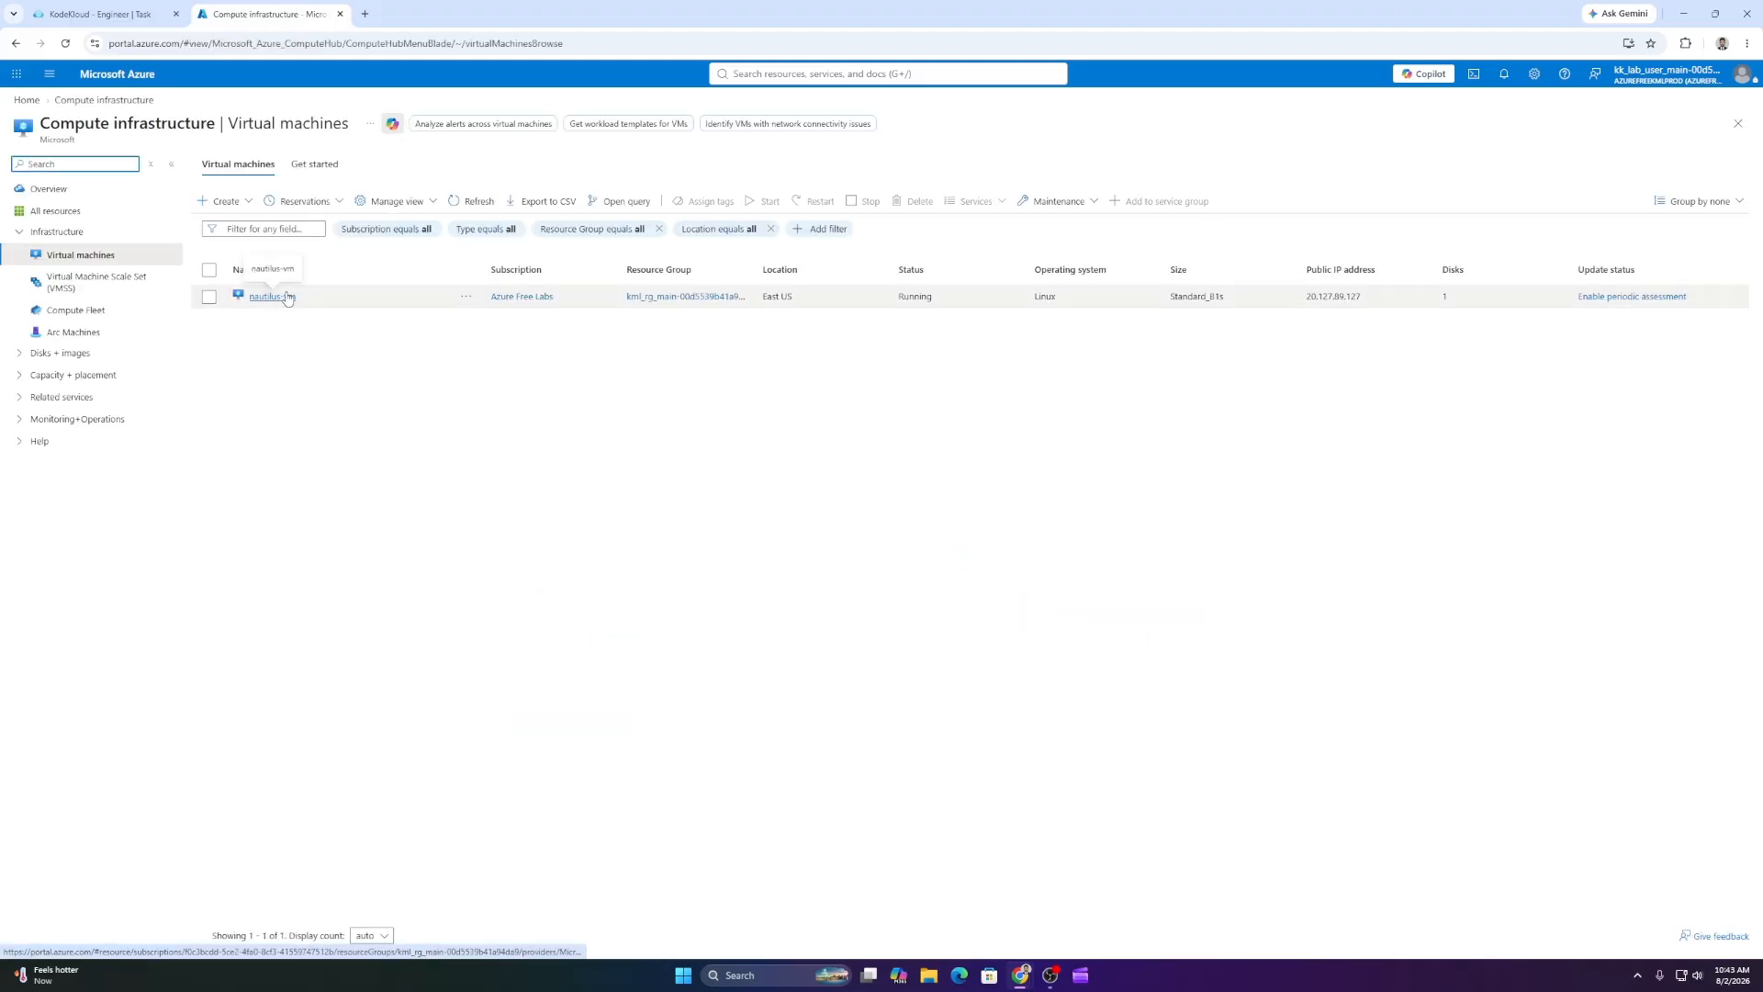
pyautogui.click(272, 296)
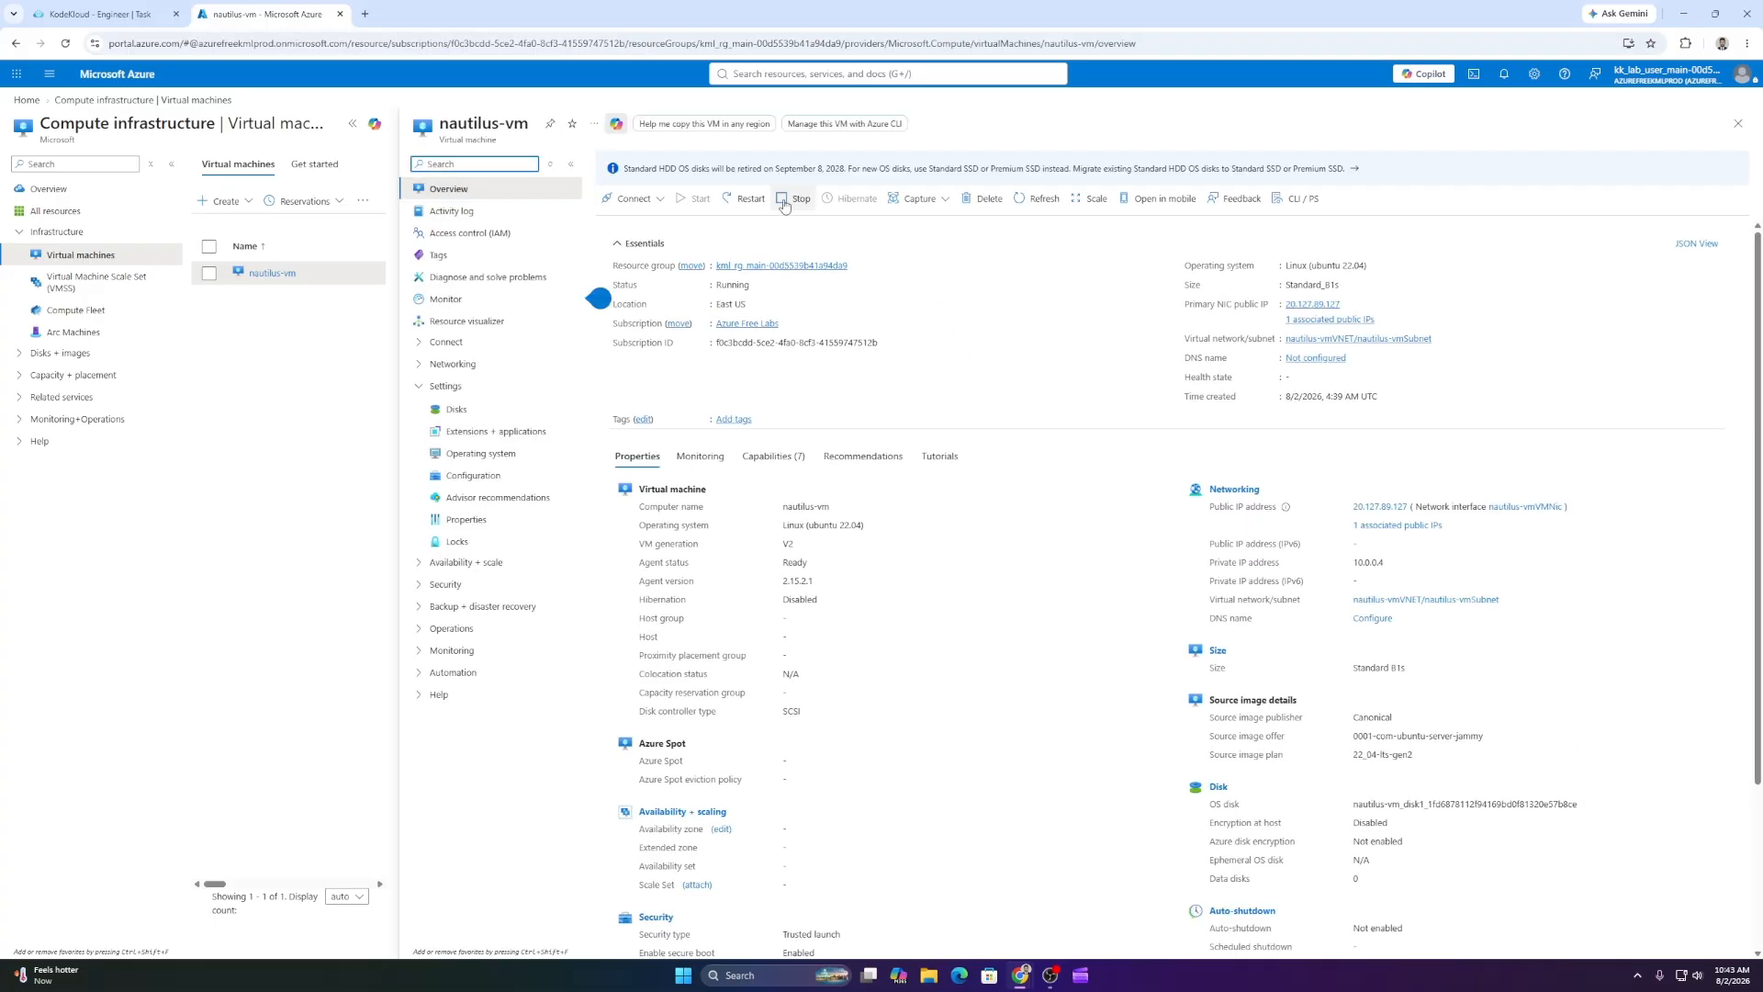
pyautogui.click(788, 209)
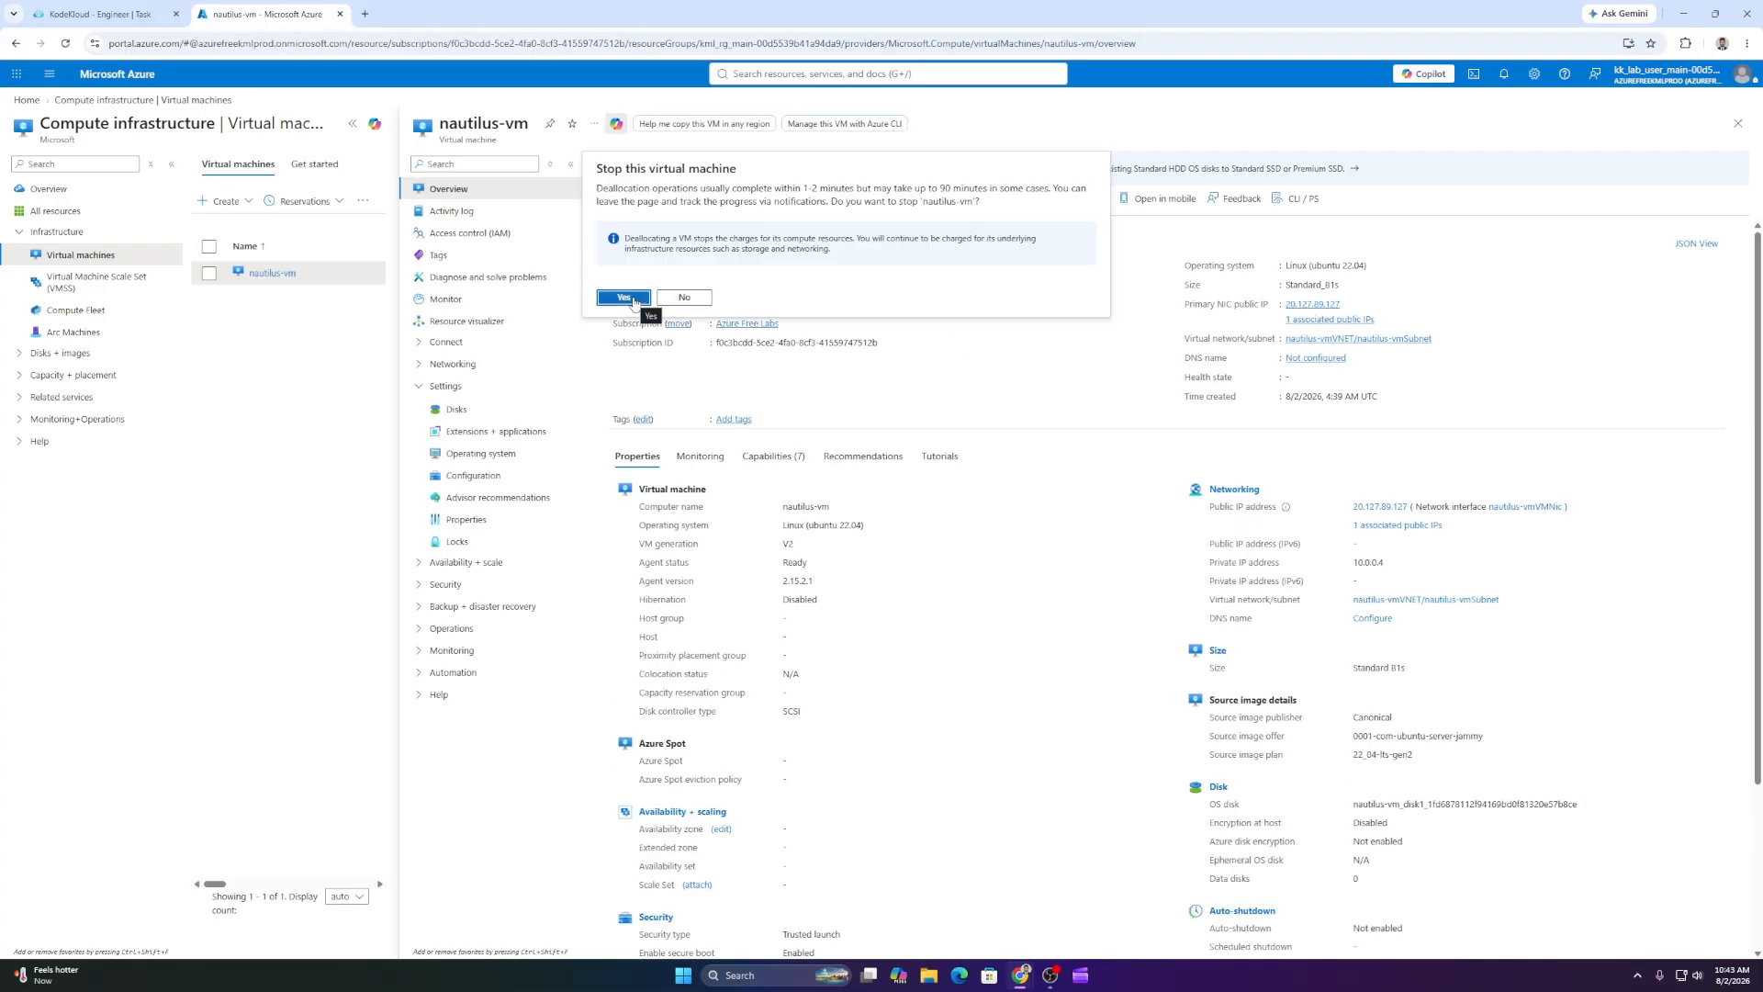
pyautogui.click(624, 298)
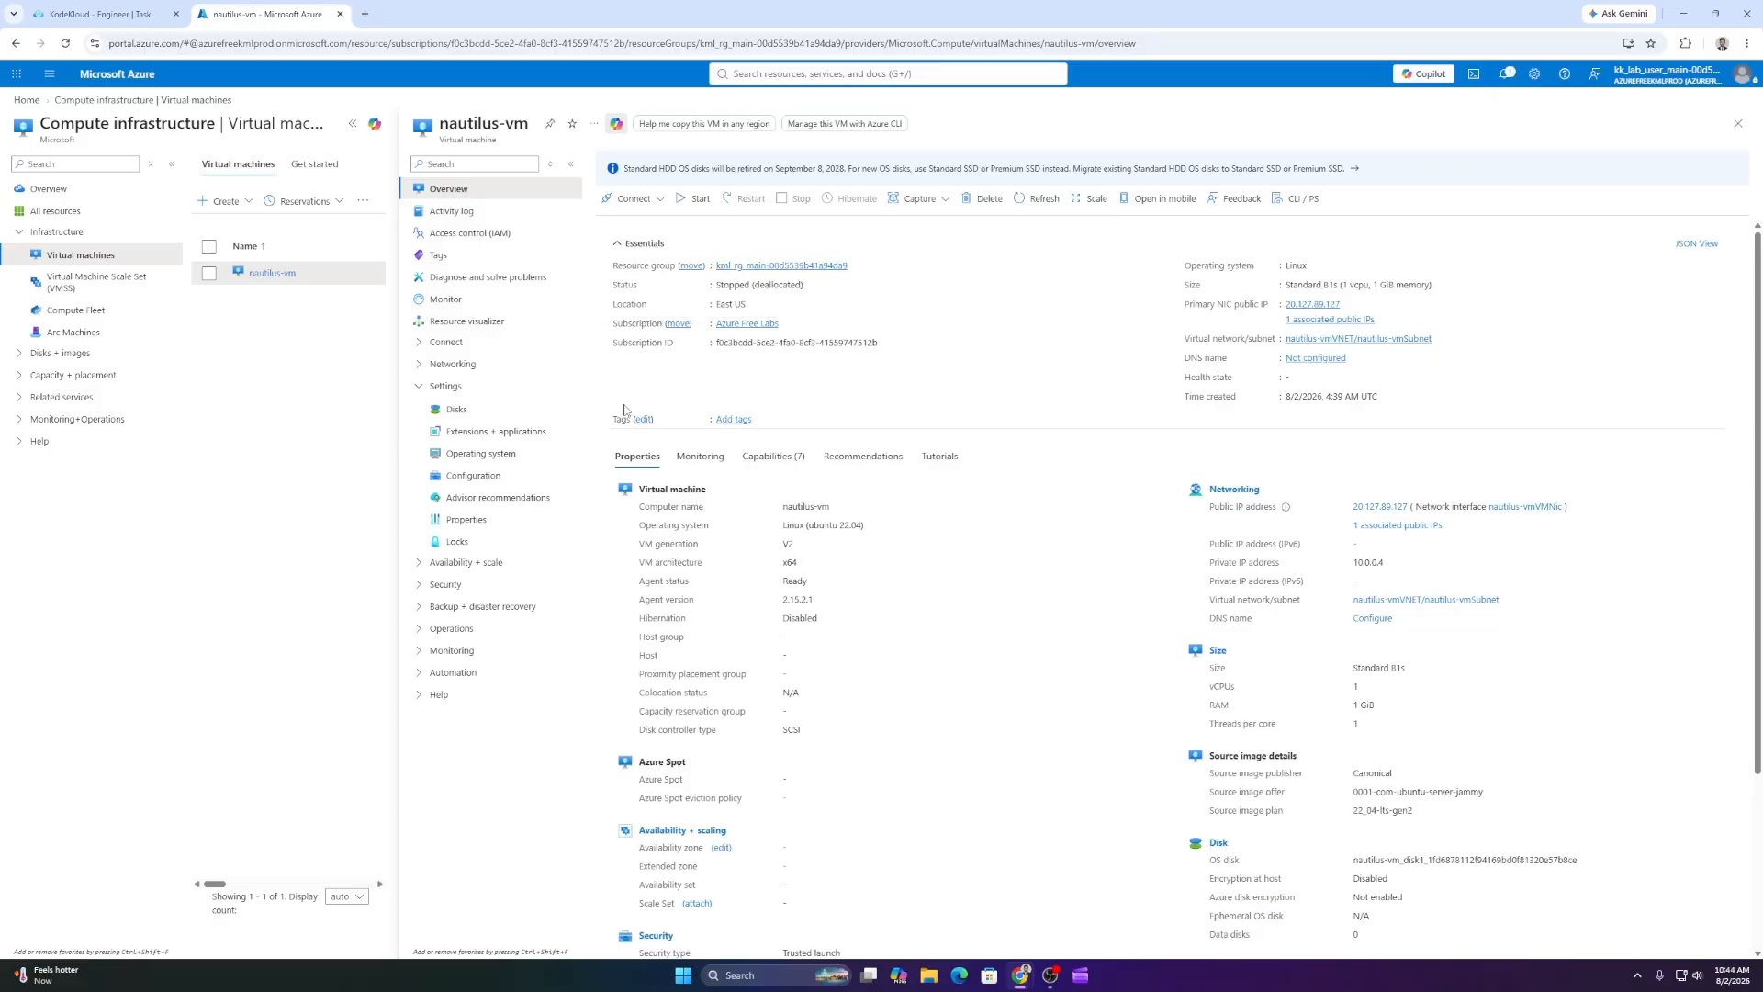
# Resize the OS disk of nautilus-vm to 64 GiB, save it, and refresh the virtual machine's disk list.
pyautogui.click(471, 414)
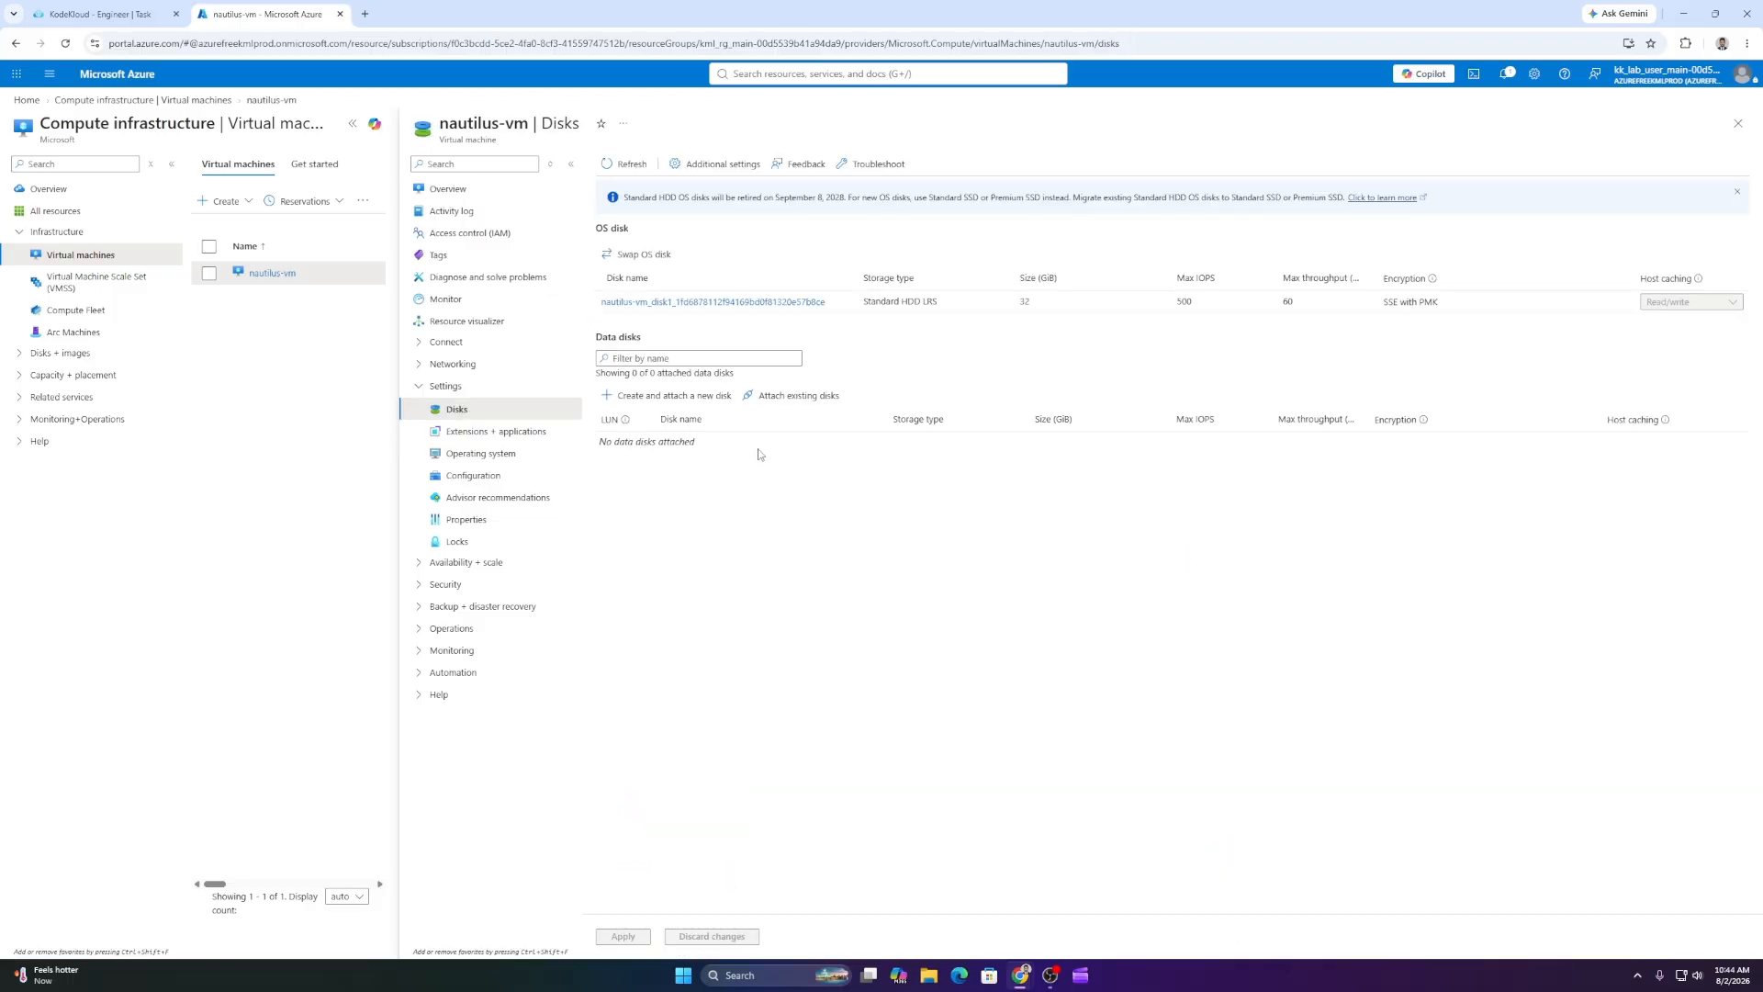
pyautogui.click(674, 303)
pyautogui.click(54, 363)
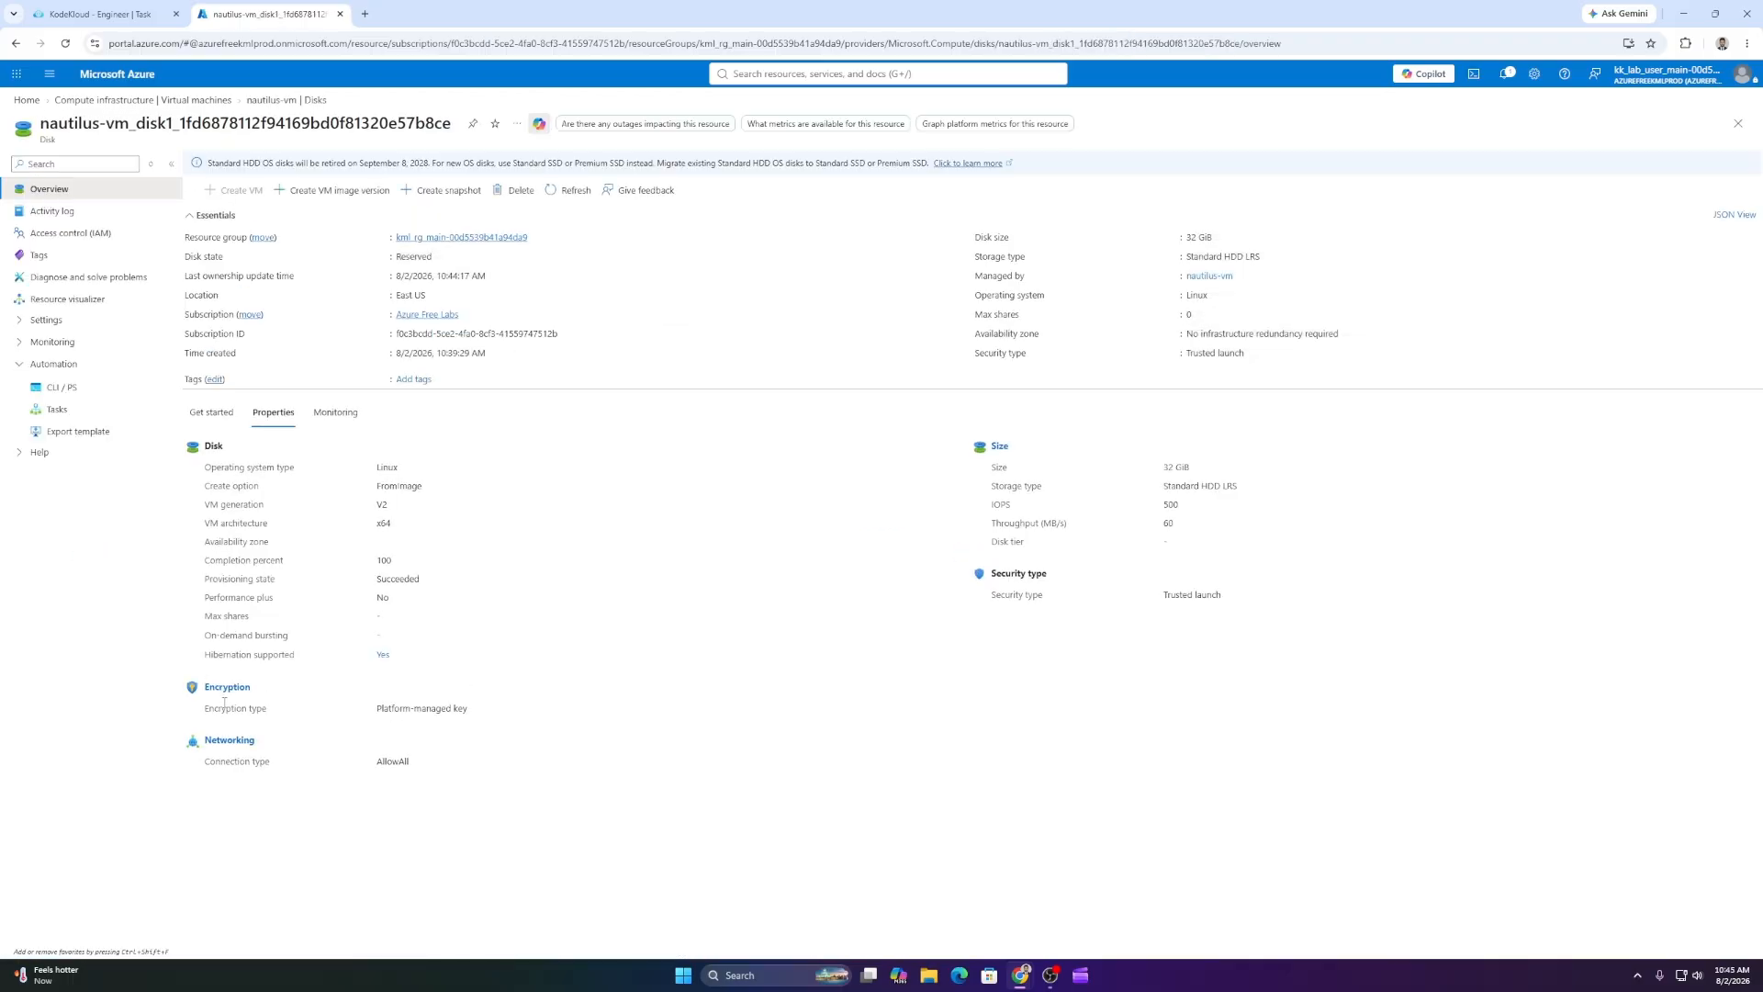
pyautogui.click(46, 320)
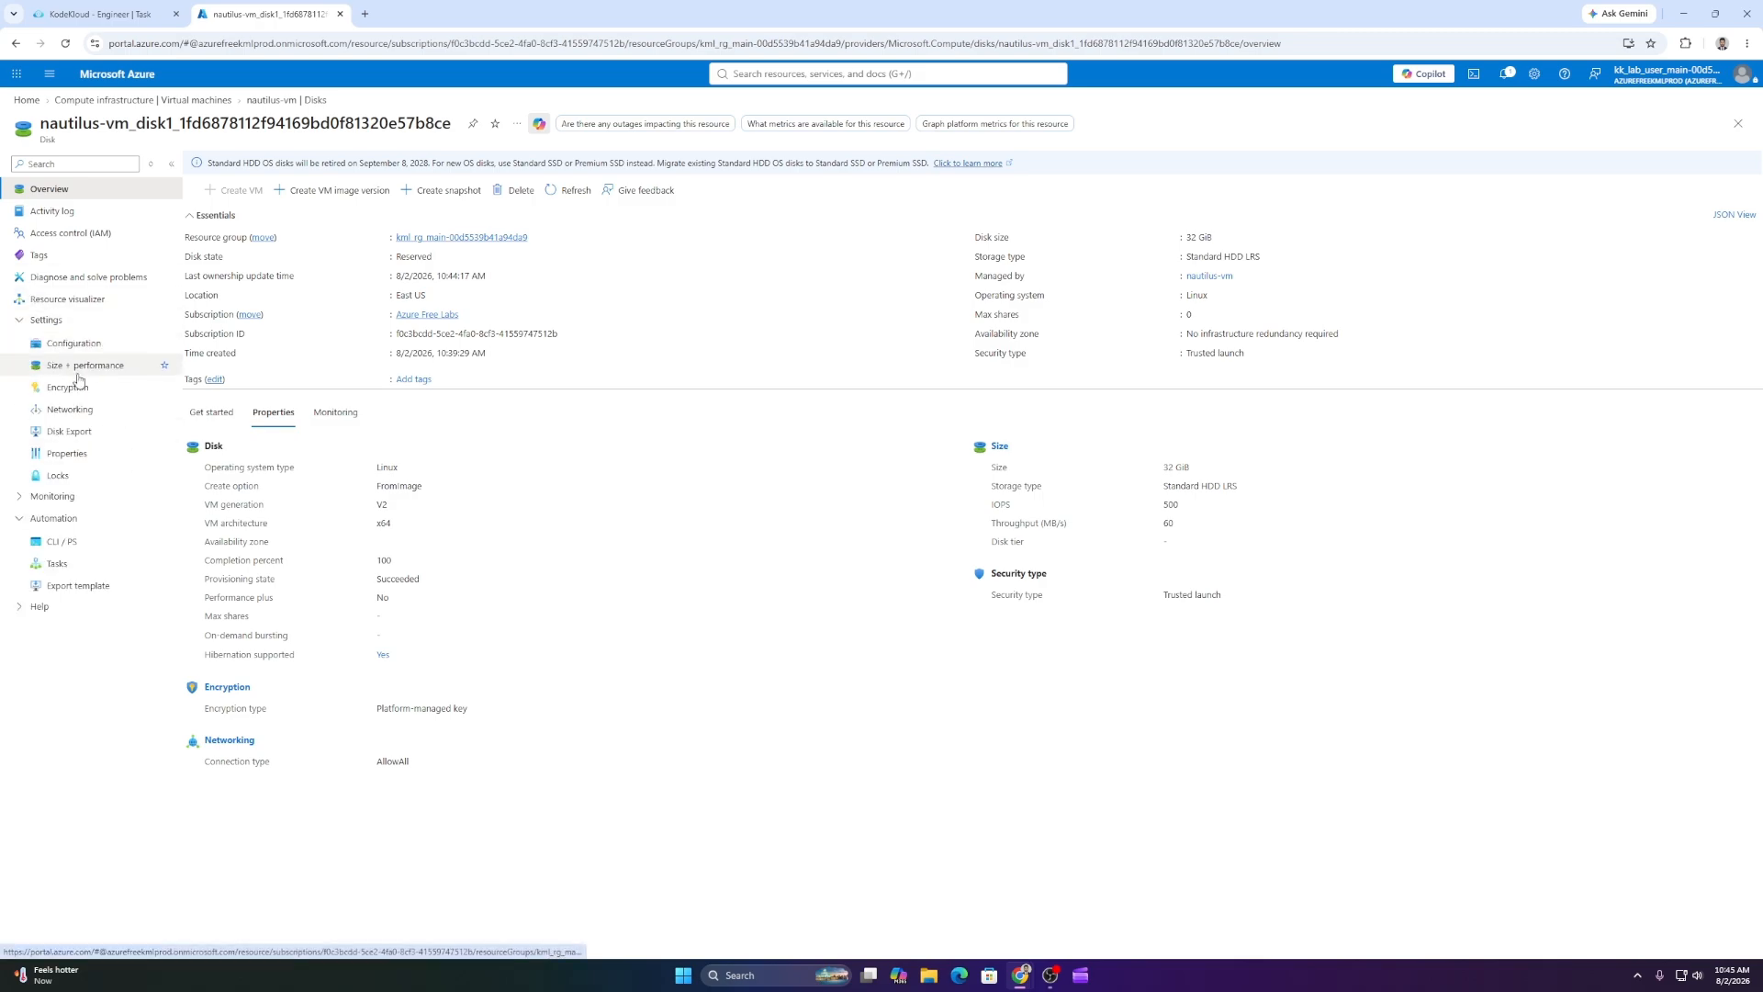
pyautogui.click(78, 373)
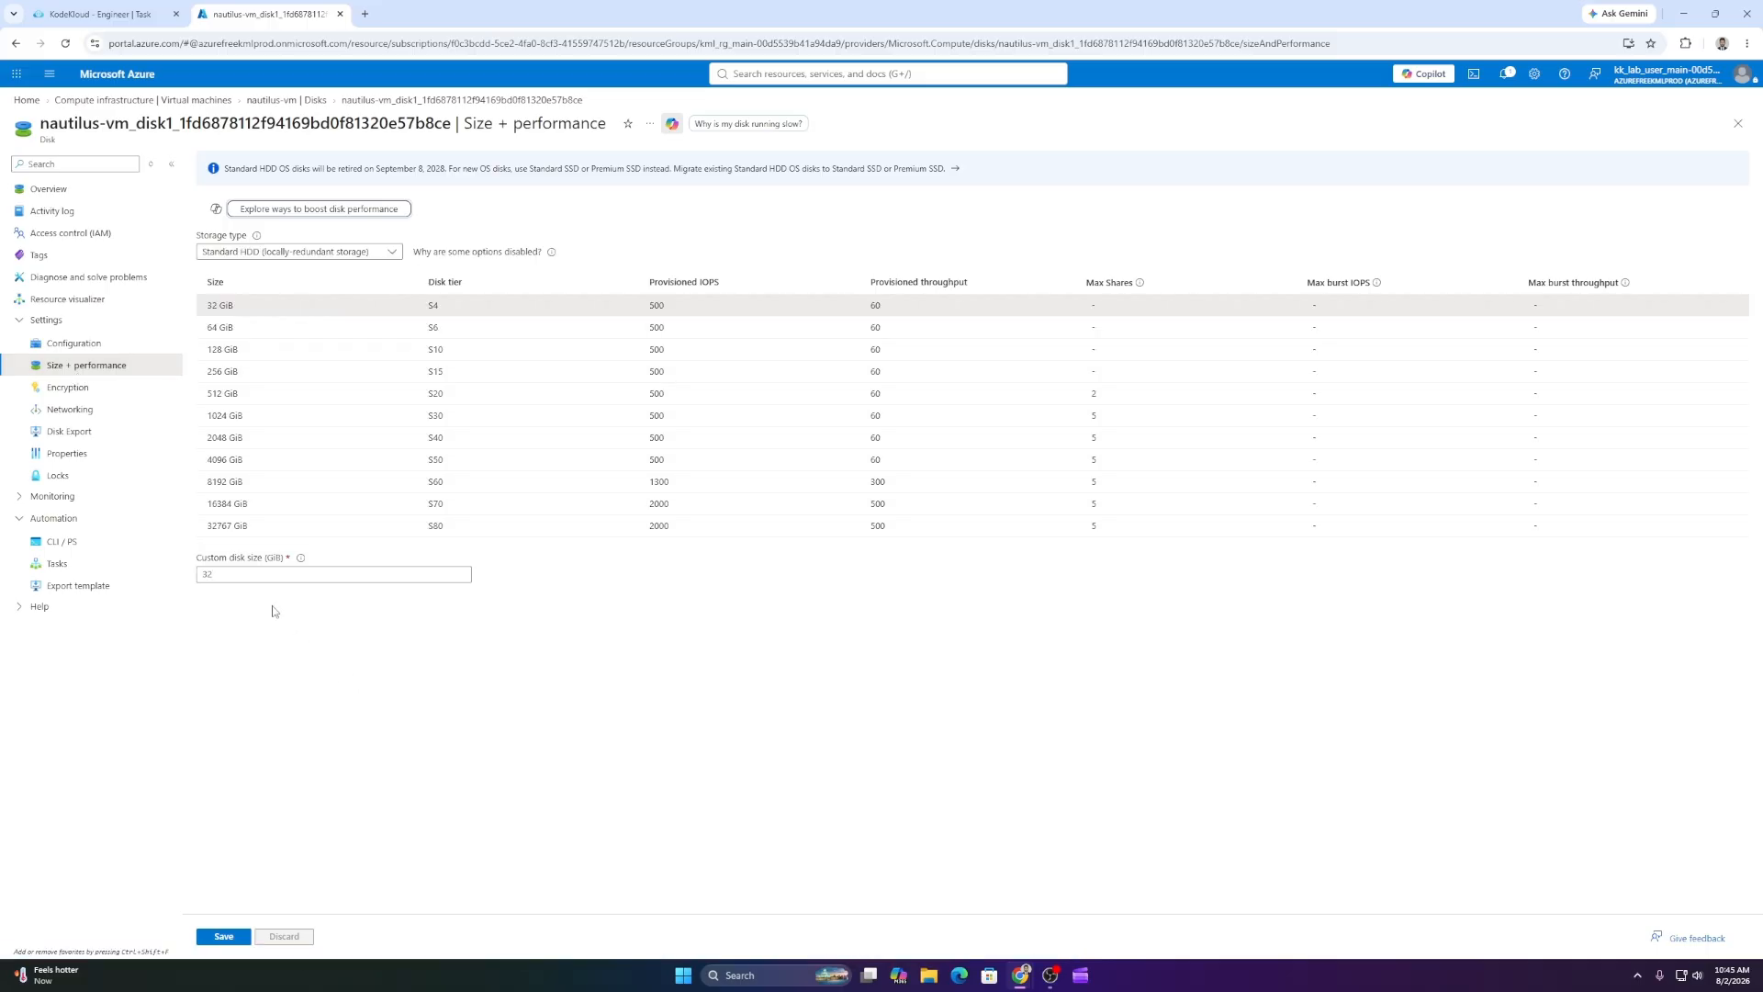
pyautogui.click(221, 329)
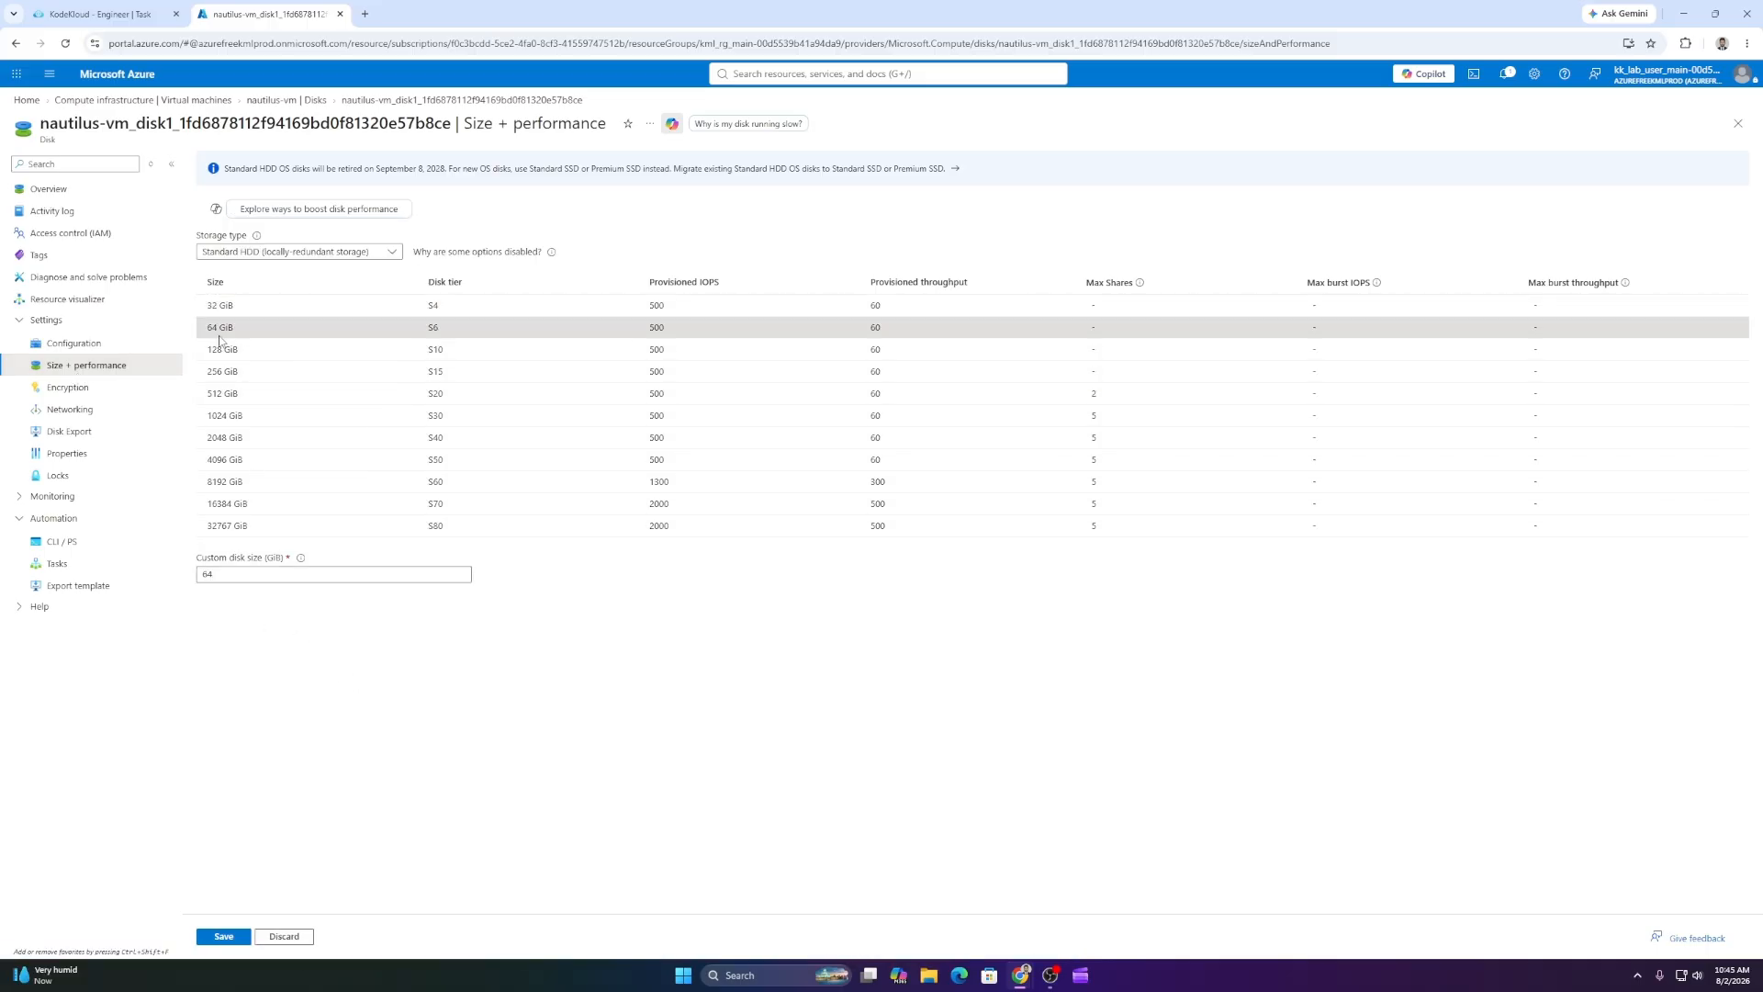
pyautogui.click(224, 939)
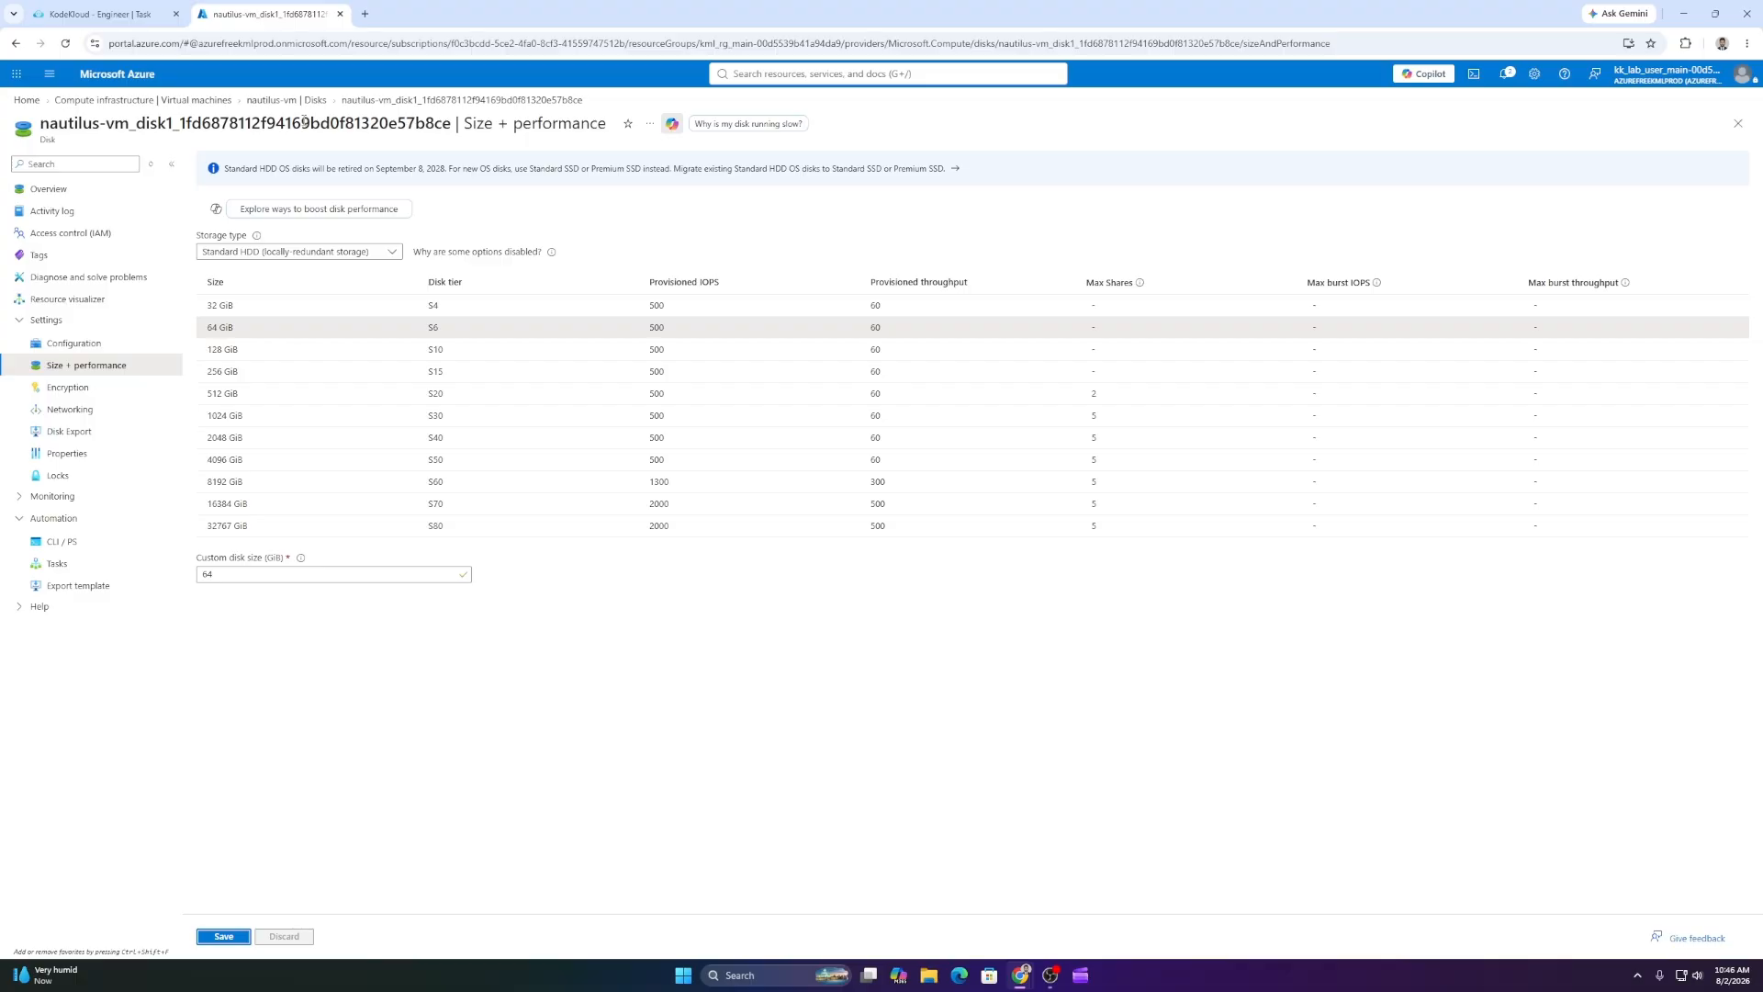
pyautogui.click(294, 100)
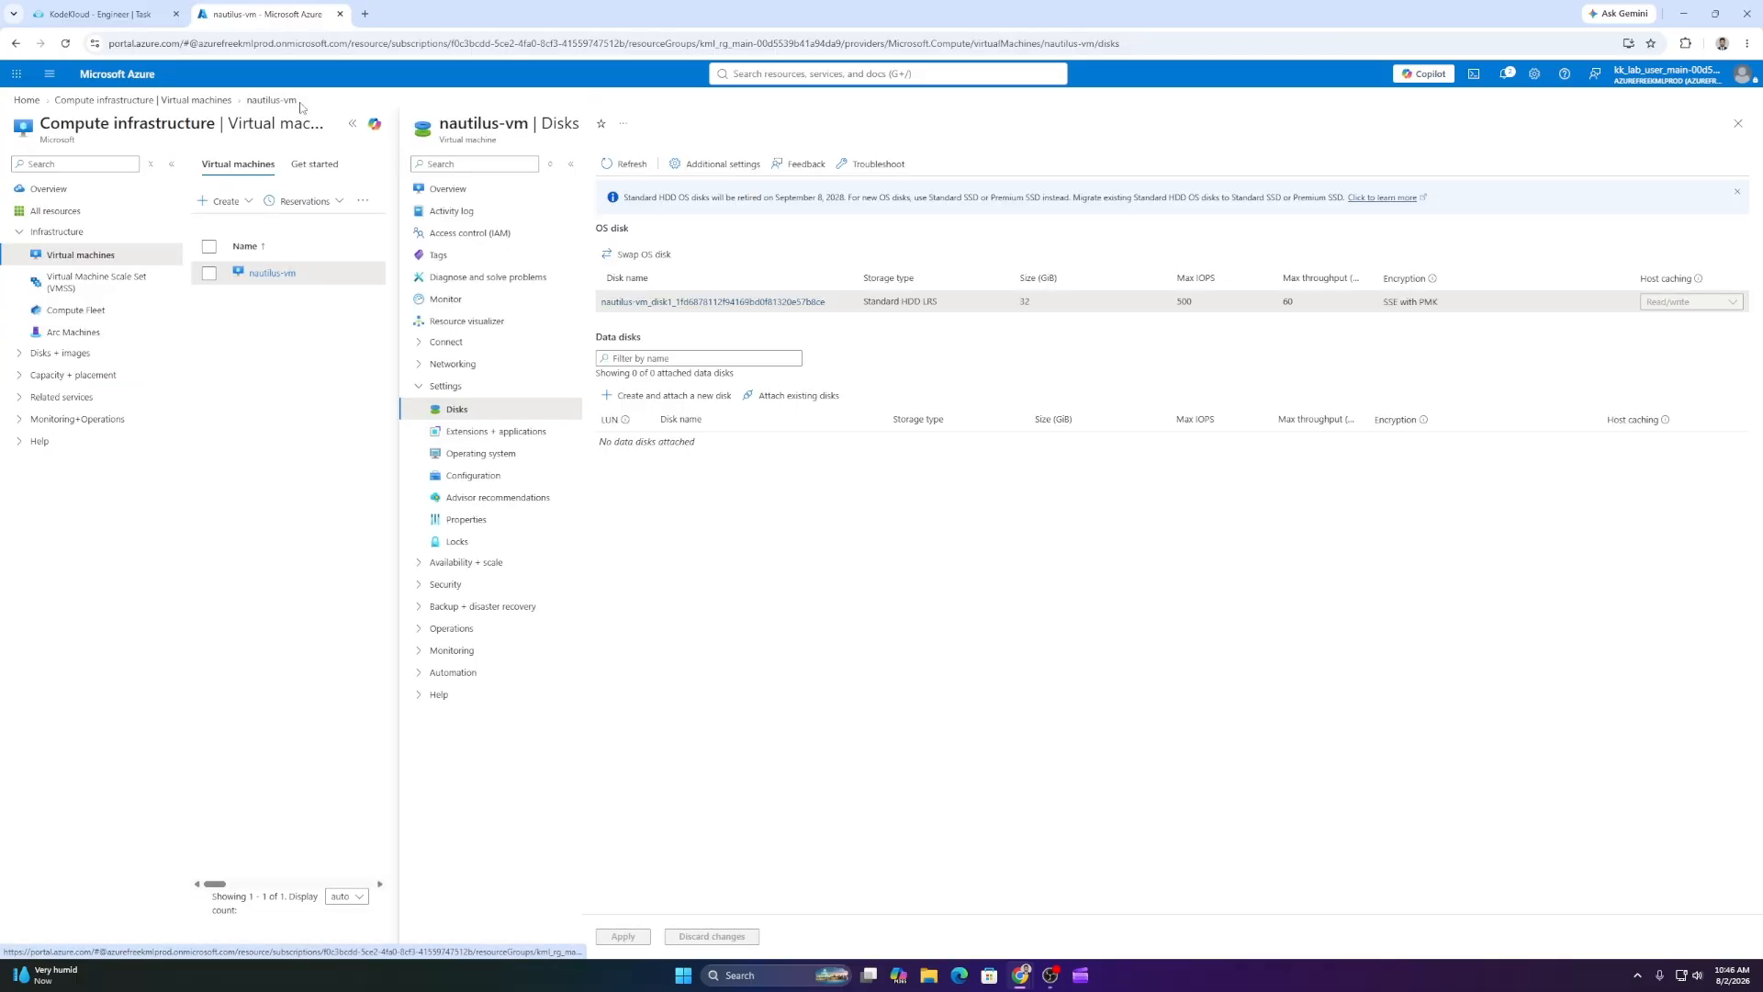
pyautogui.click(617, 169)
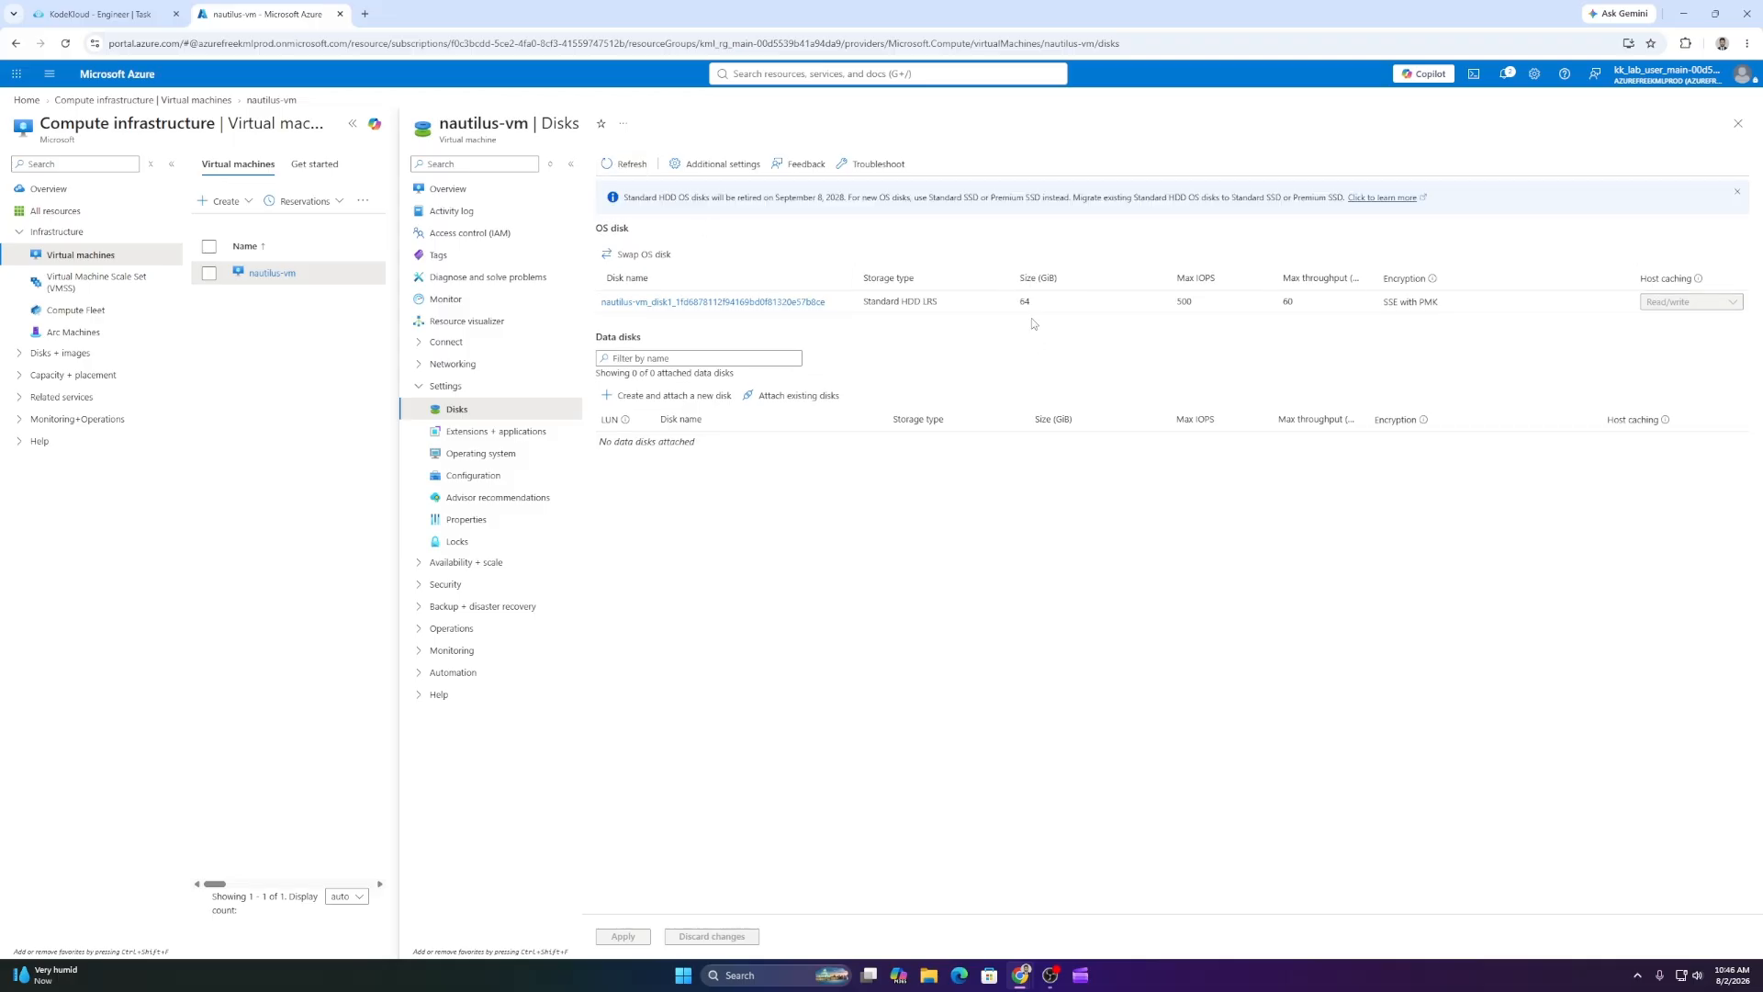
# Add a new data disk to nautilus-vm and name it nautilus-disk, copying the name from the task page.
pyautogui.click(660, 398)
pyautogui.hotkey('ctrl', 'shift', 'Tab')
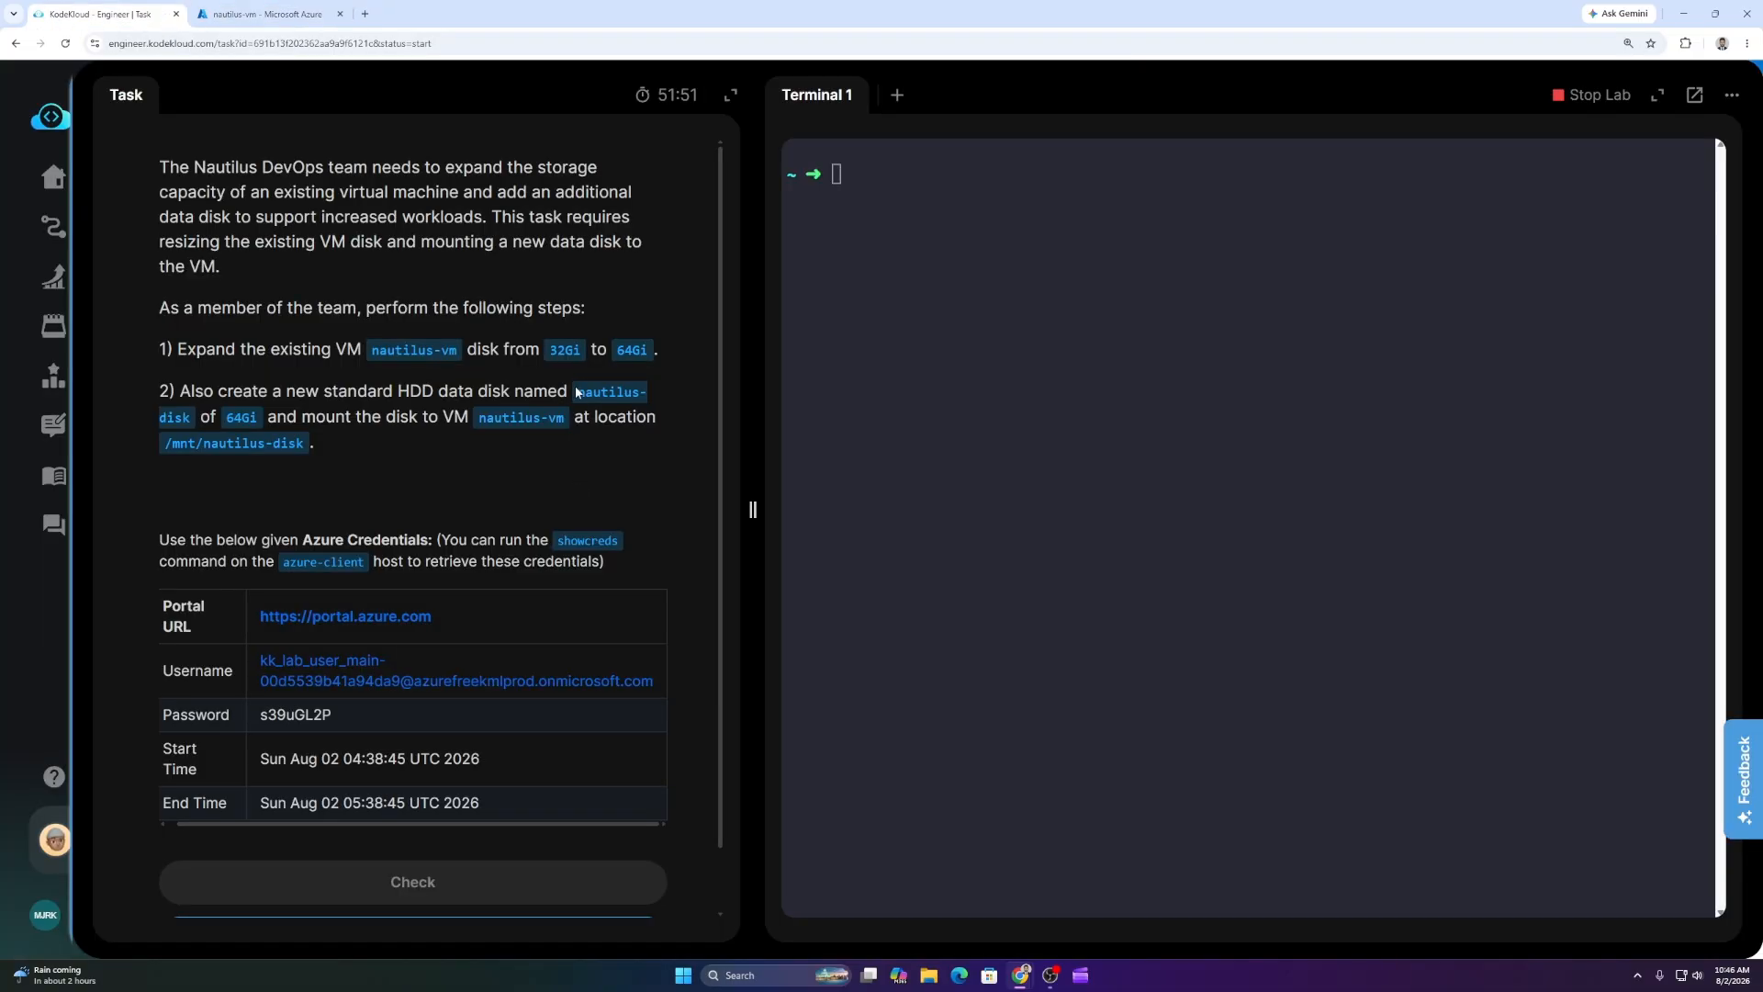
pyautogui.moveTo(576, 392); pyautogui.dragTo(192, 418)
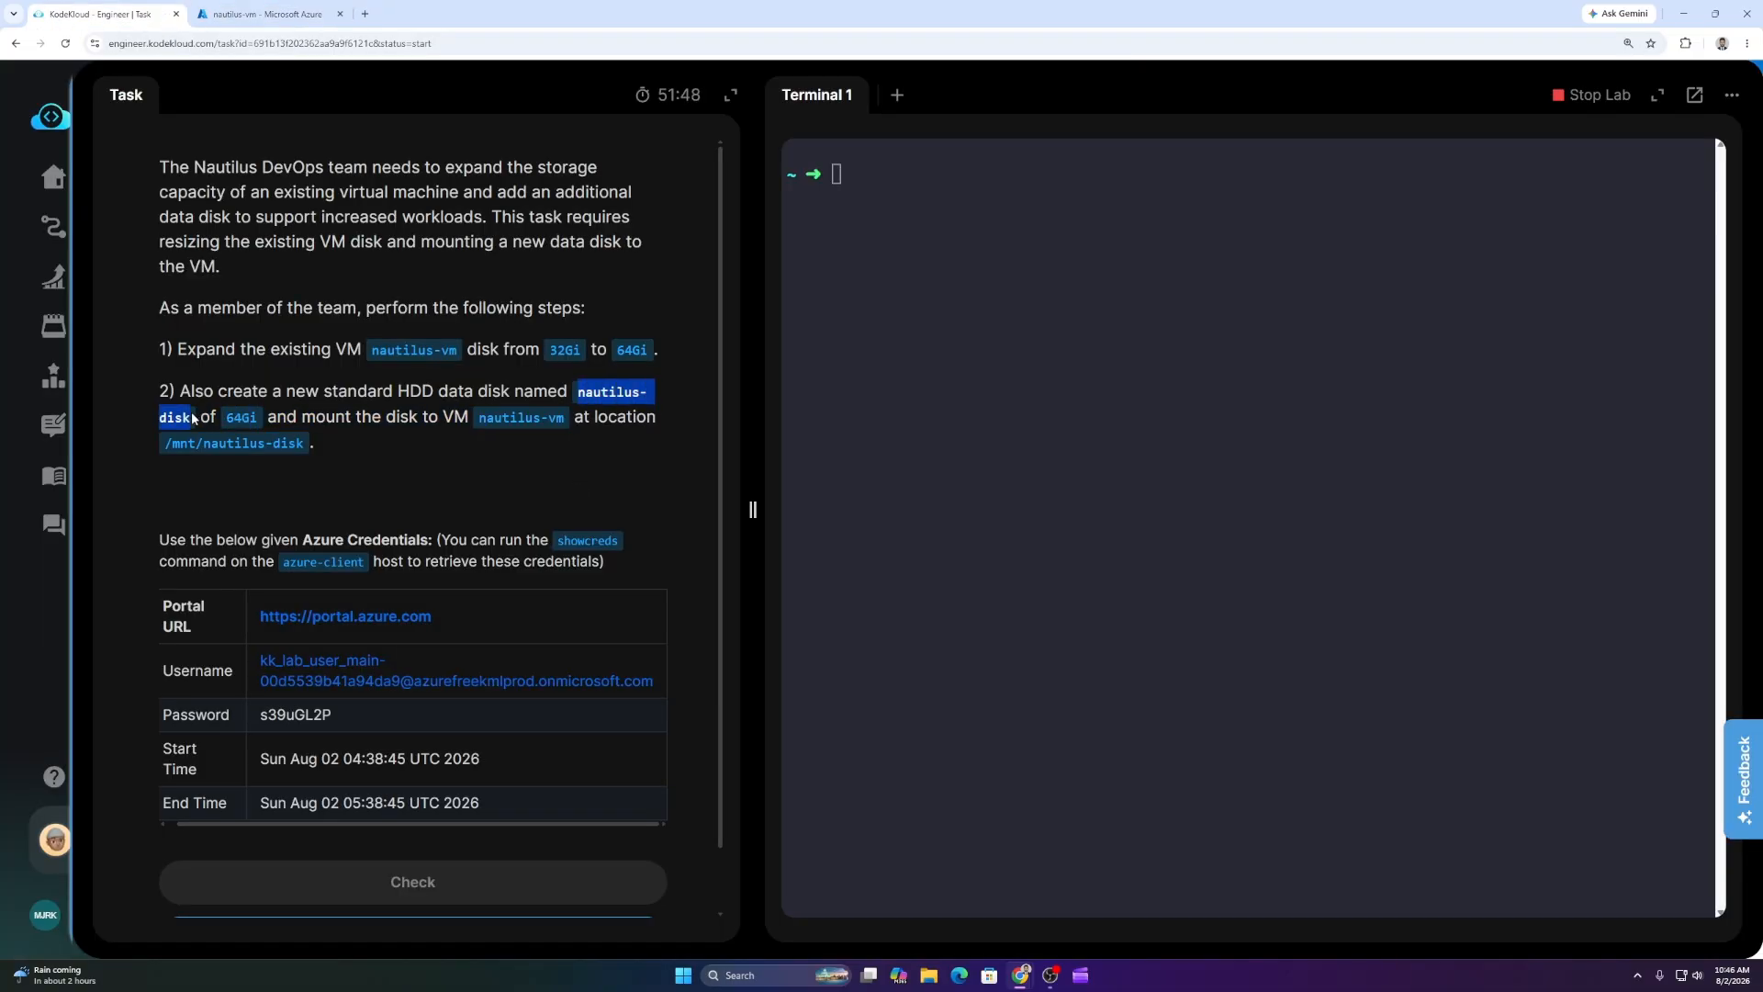
pyautogui.rightClick(193, 418)
pyautogui.click(243, 437)
pyautogui.hotkey('ctrl', 'Tab')
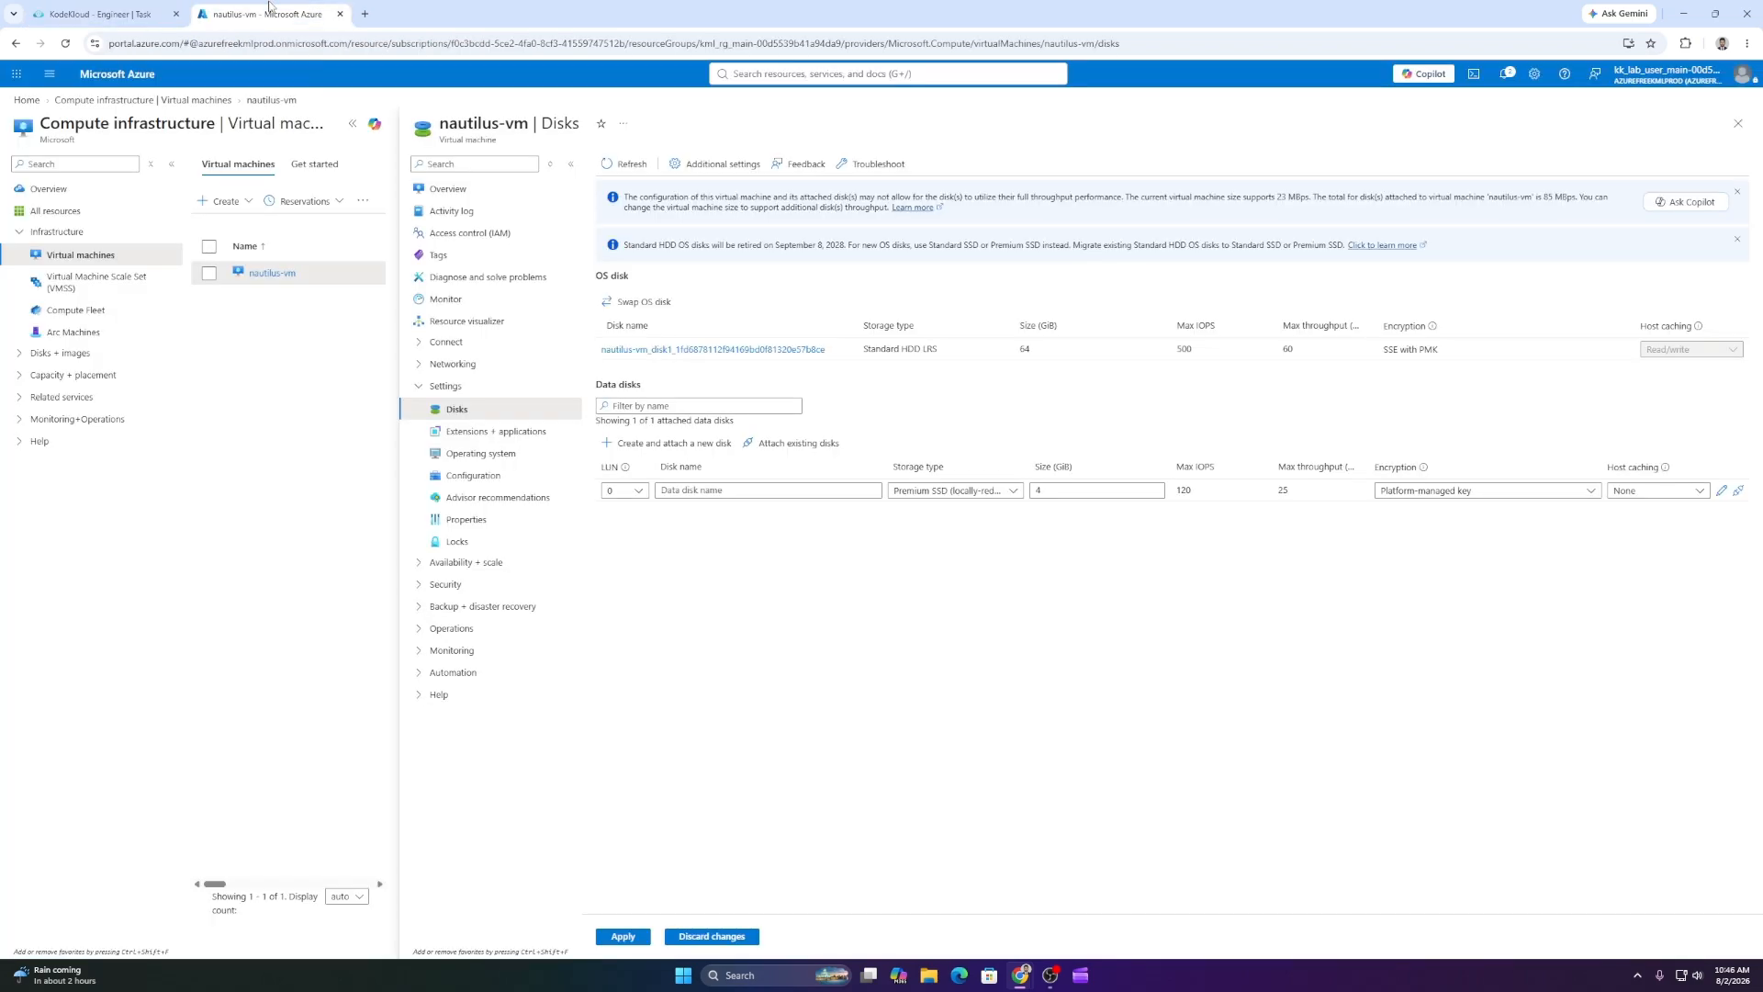
pyautogui.rightClick(705, 494)
pyautogui.click(735, 665)
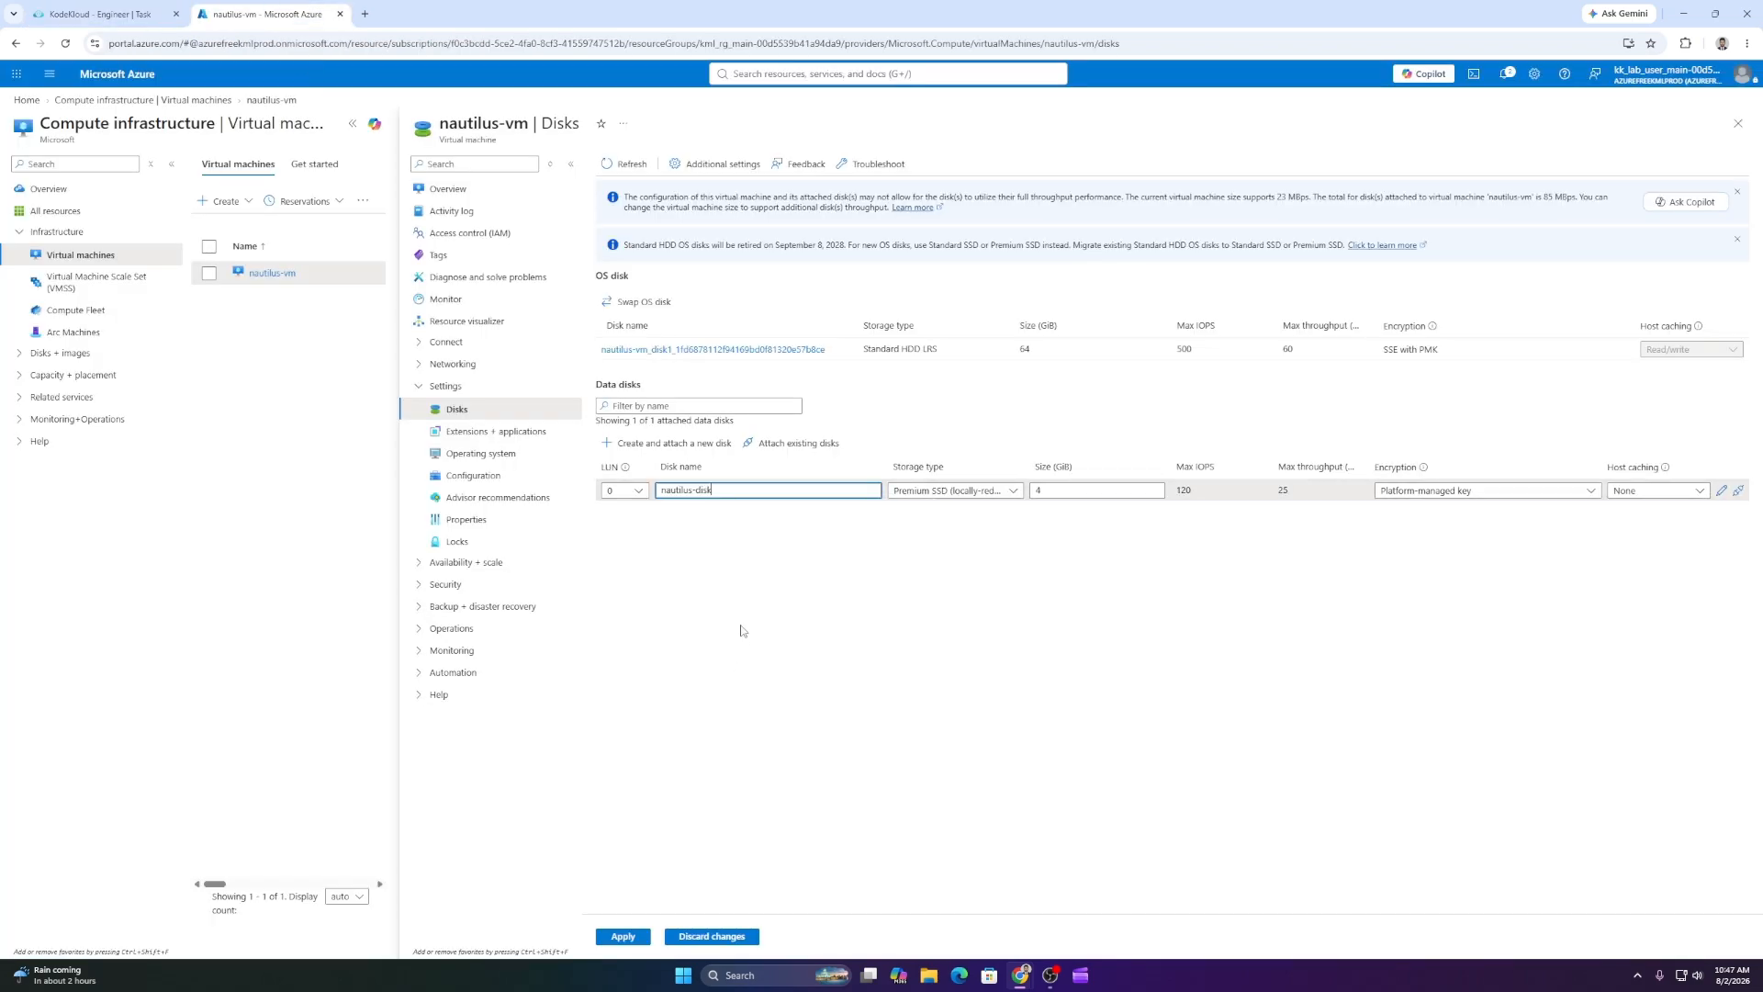
# Set the new data disk to locally redundant Standard HDD with a size of 64 GiB and apply the changes.
pyautogui.click(1010, 490)
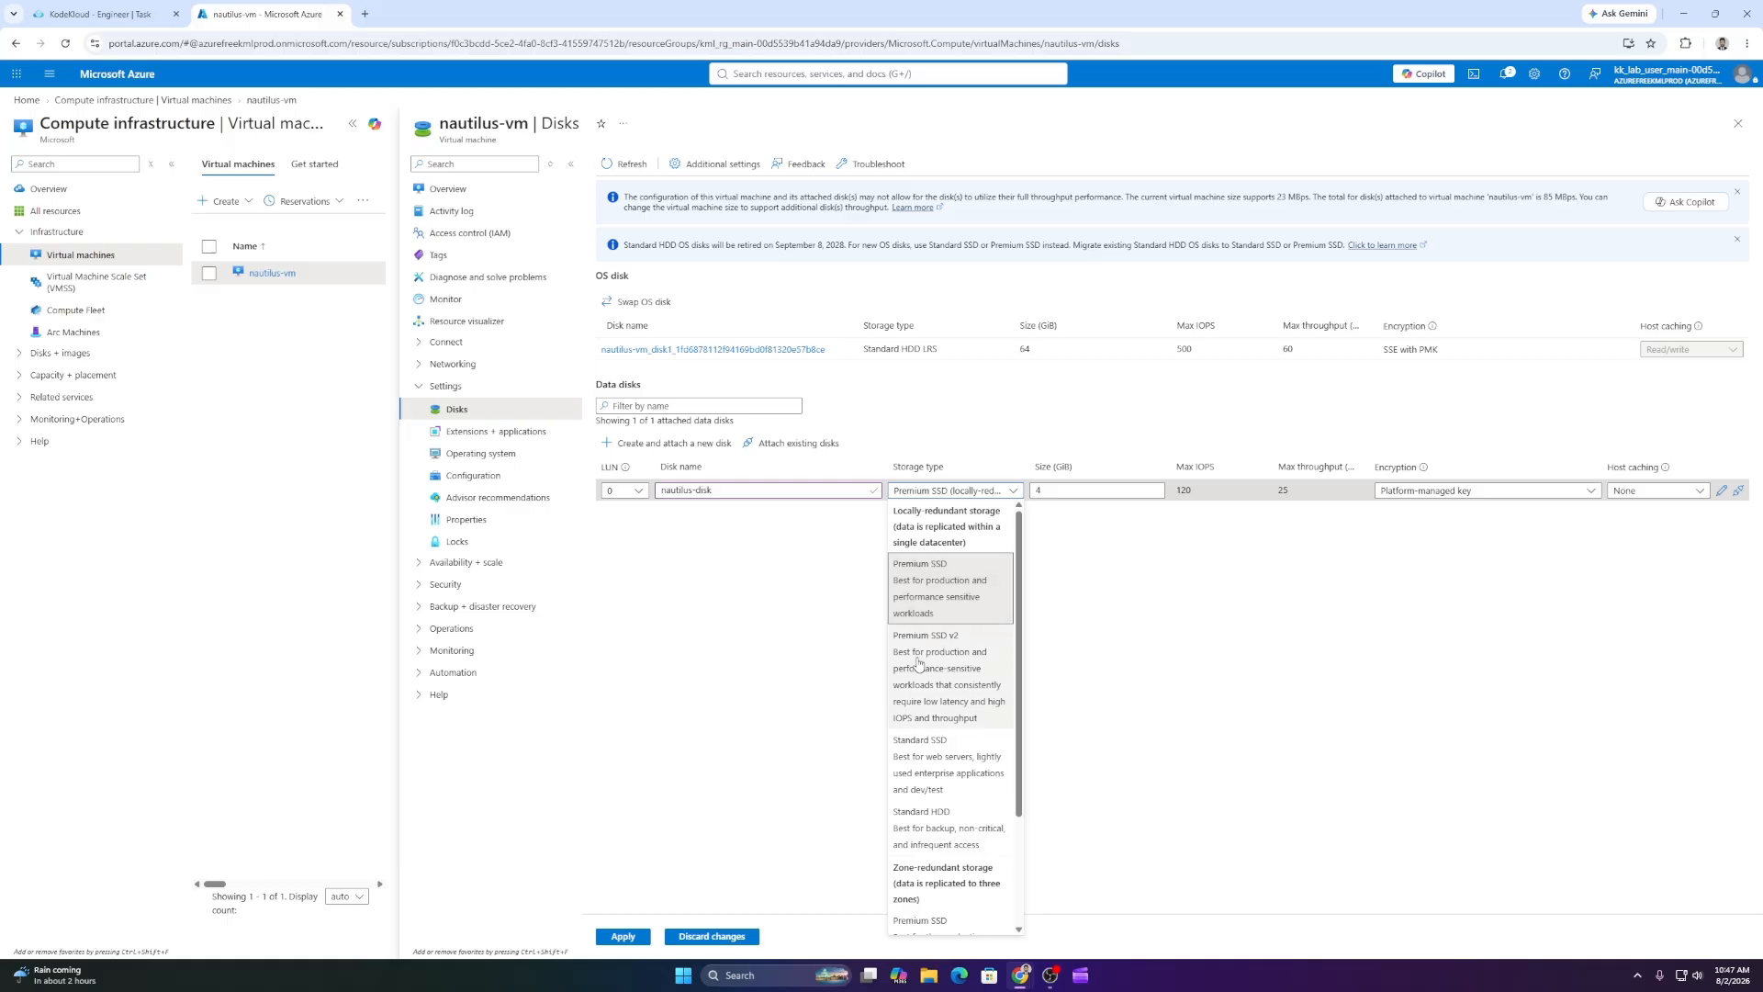
pyautogui.click(932, 822)
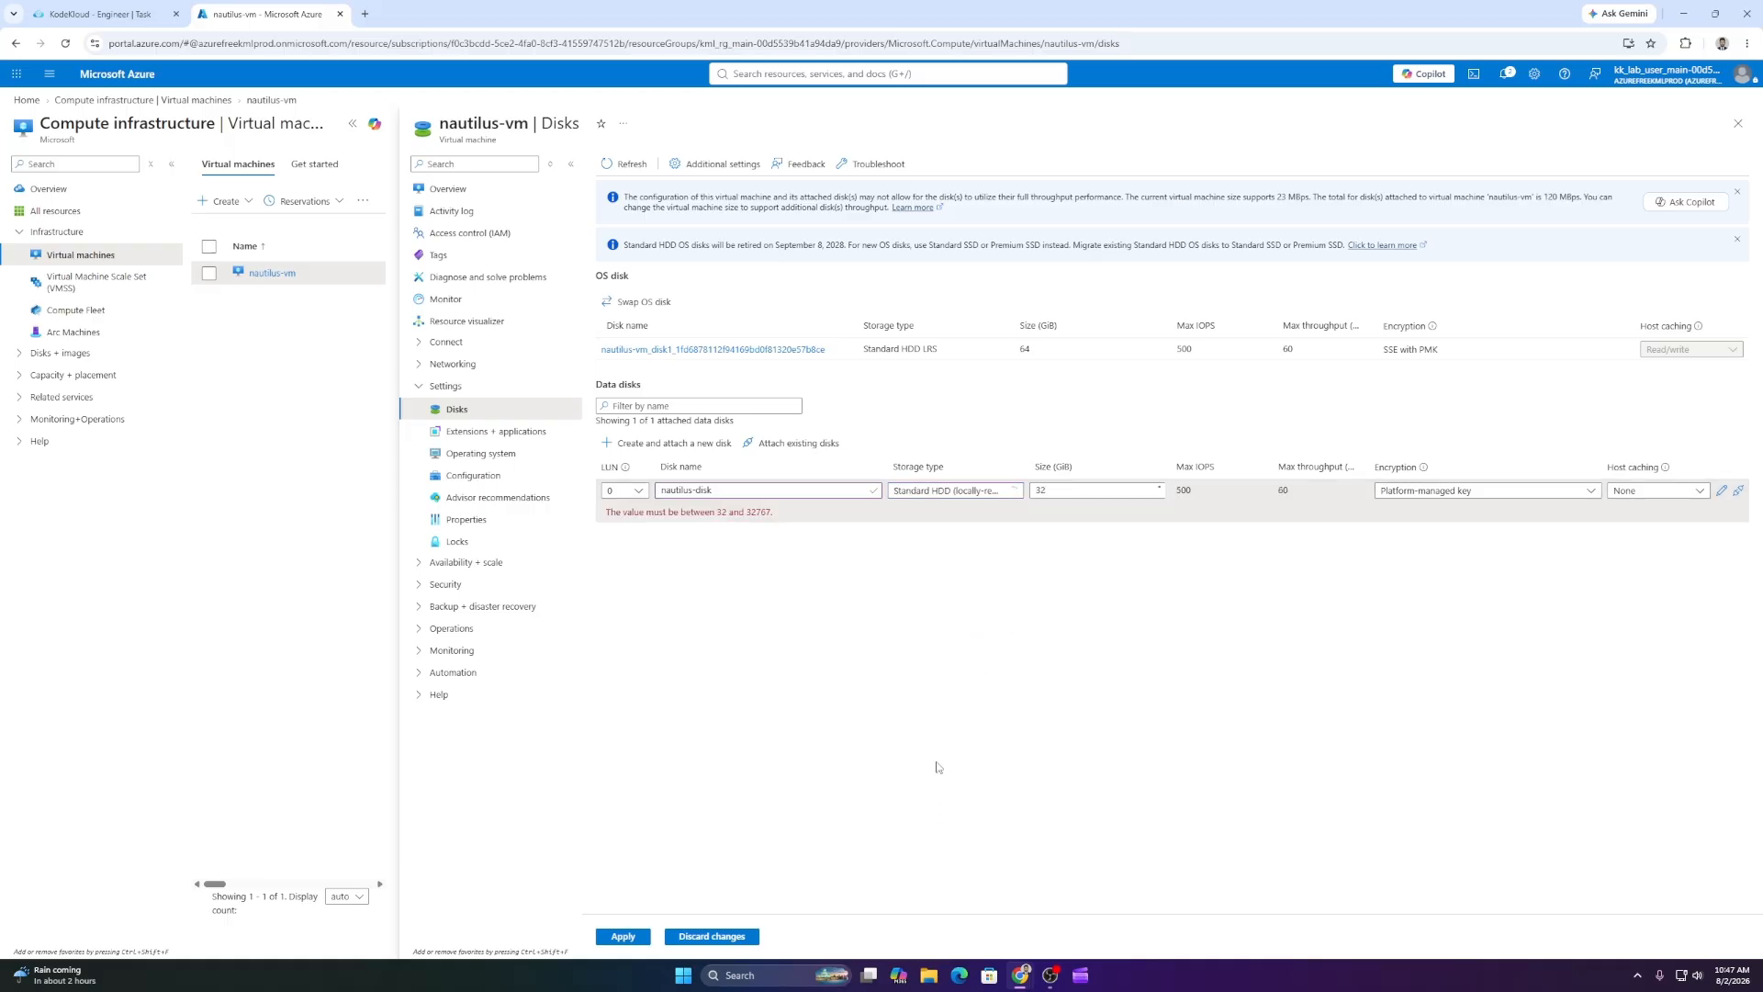
pyautogui.click(1080, 490)
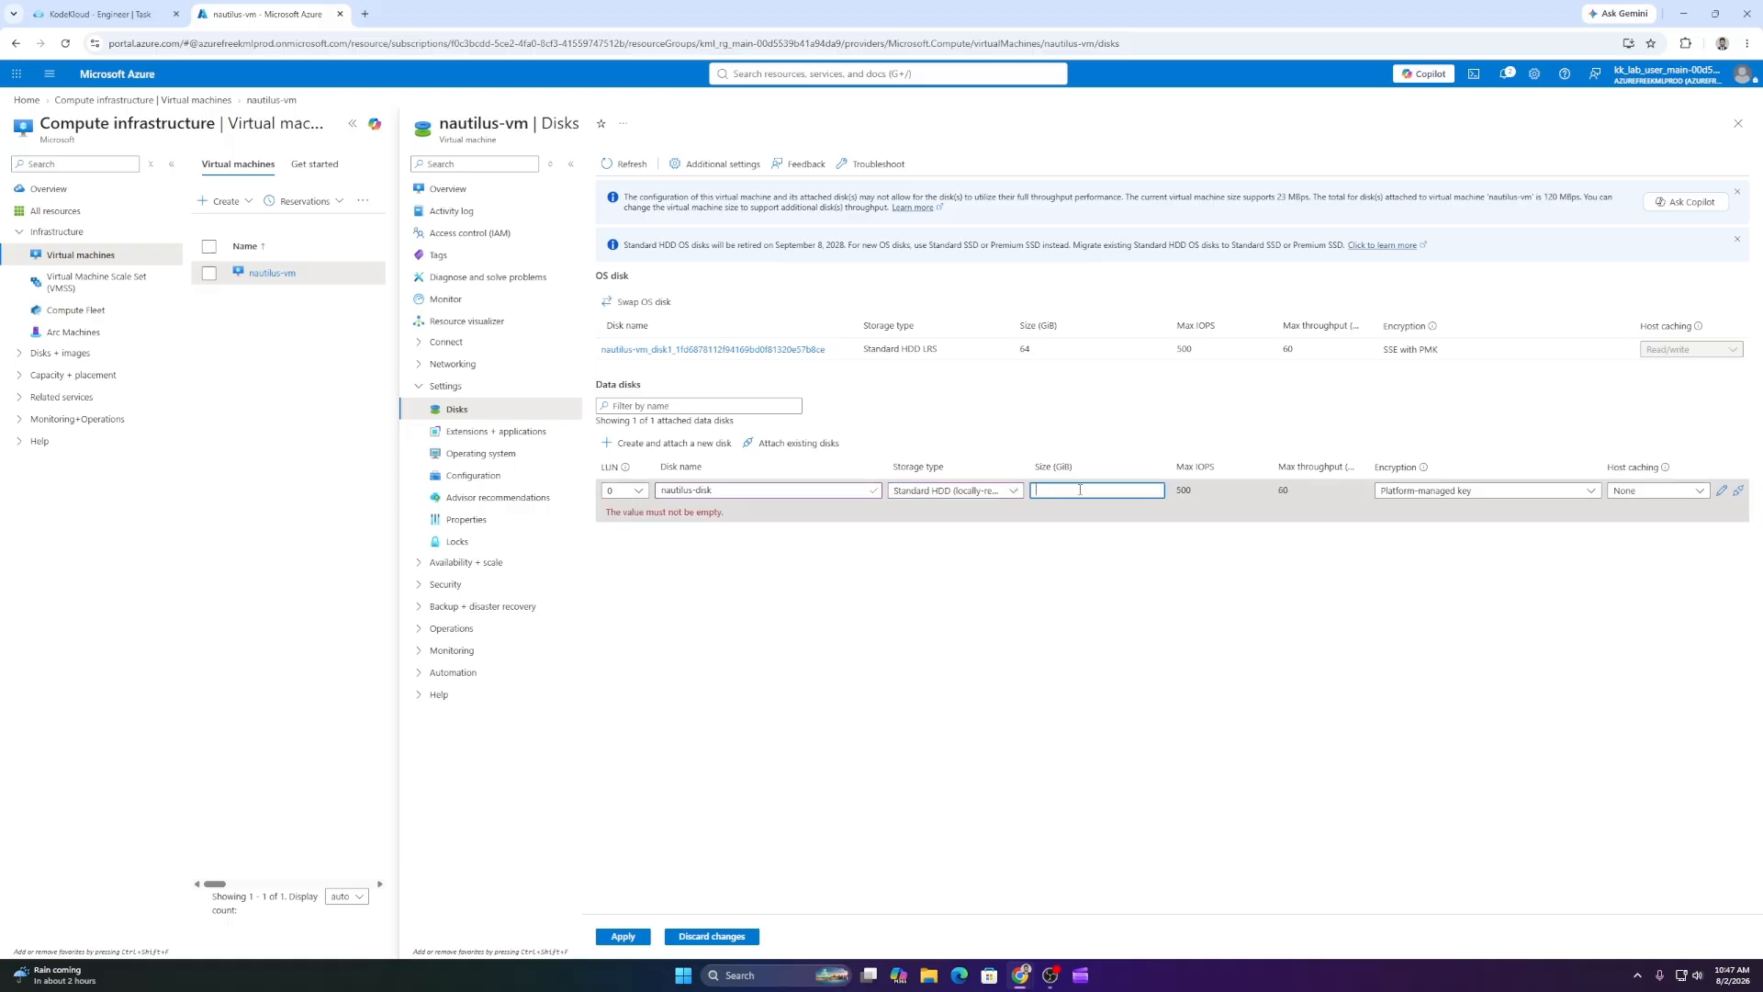
pyautogui.write('64')
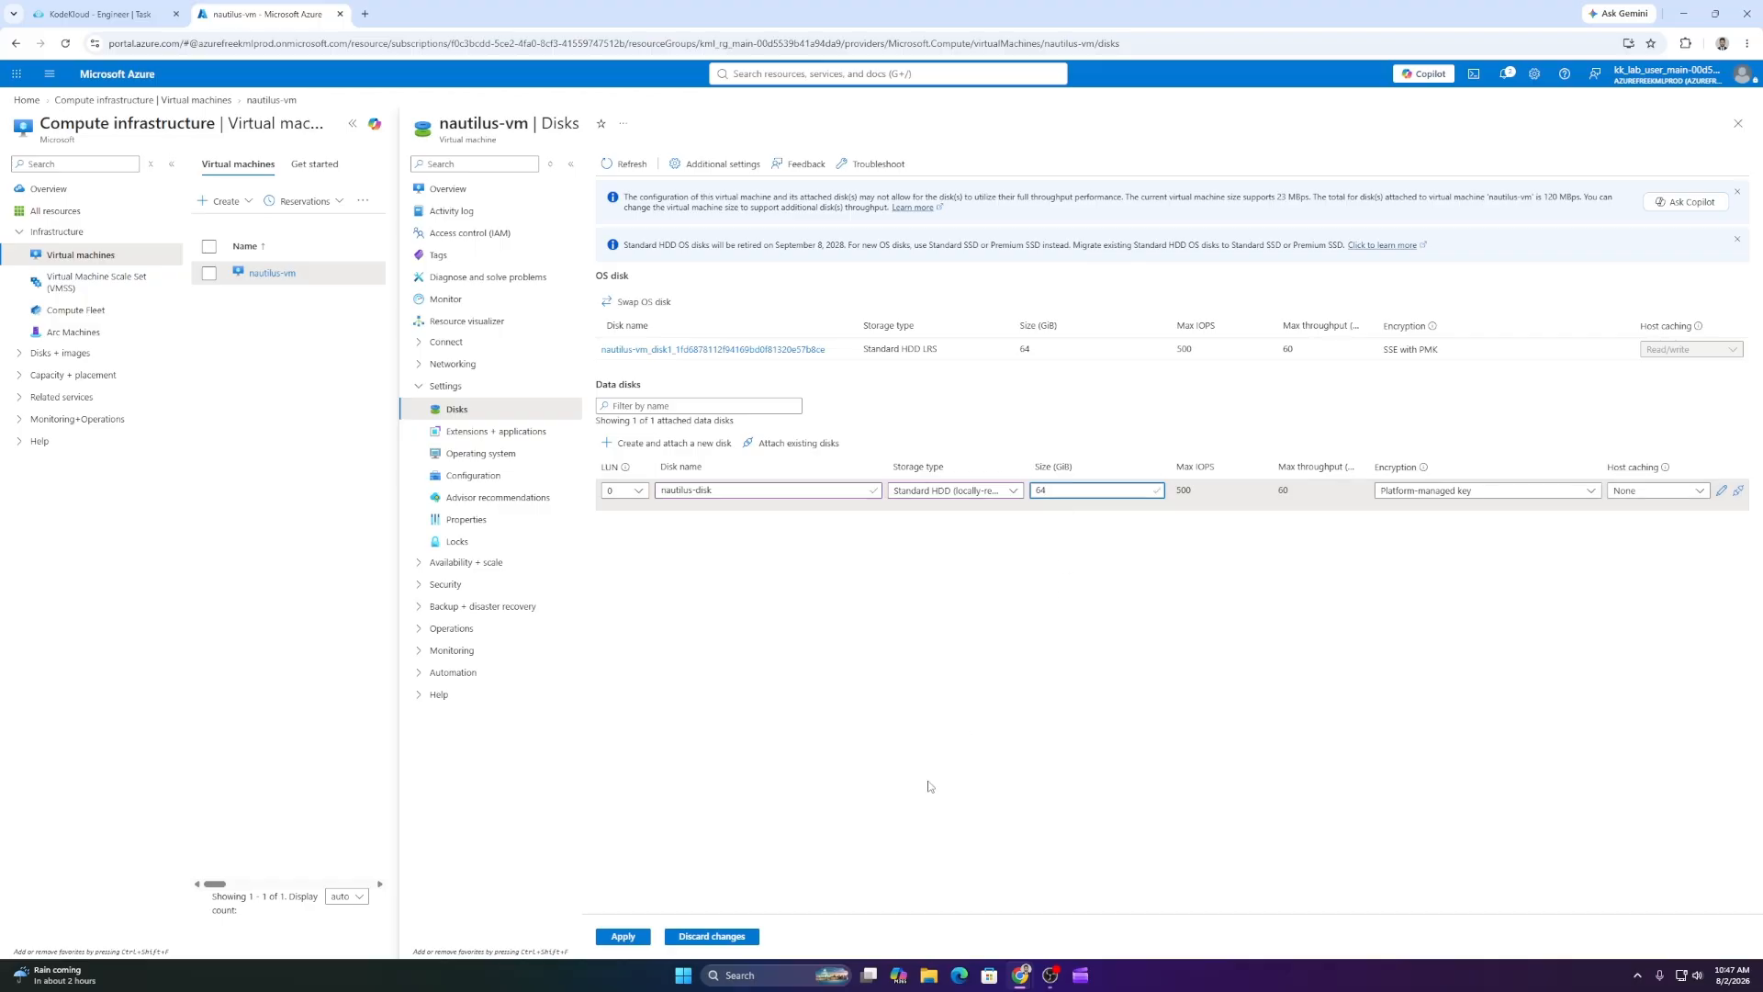
pyautogui.click(610, 937)
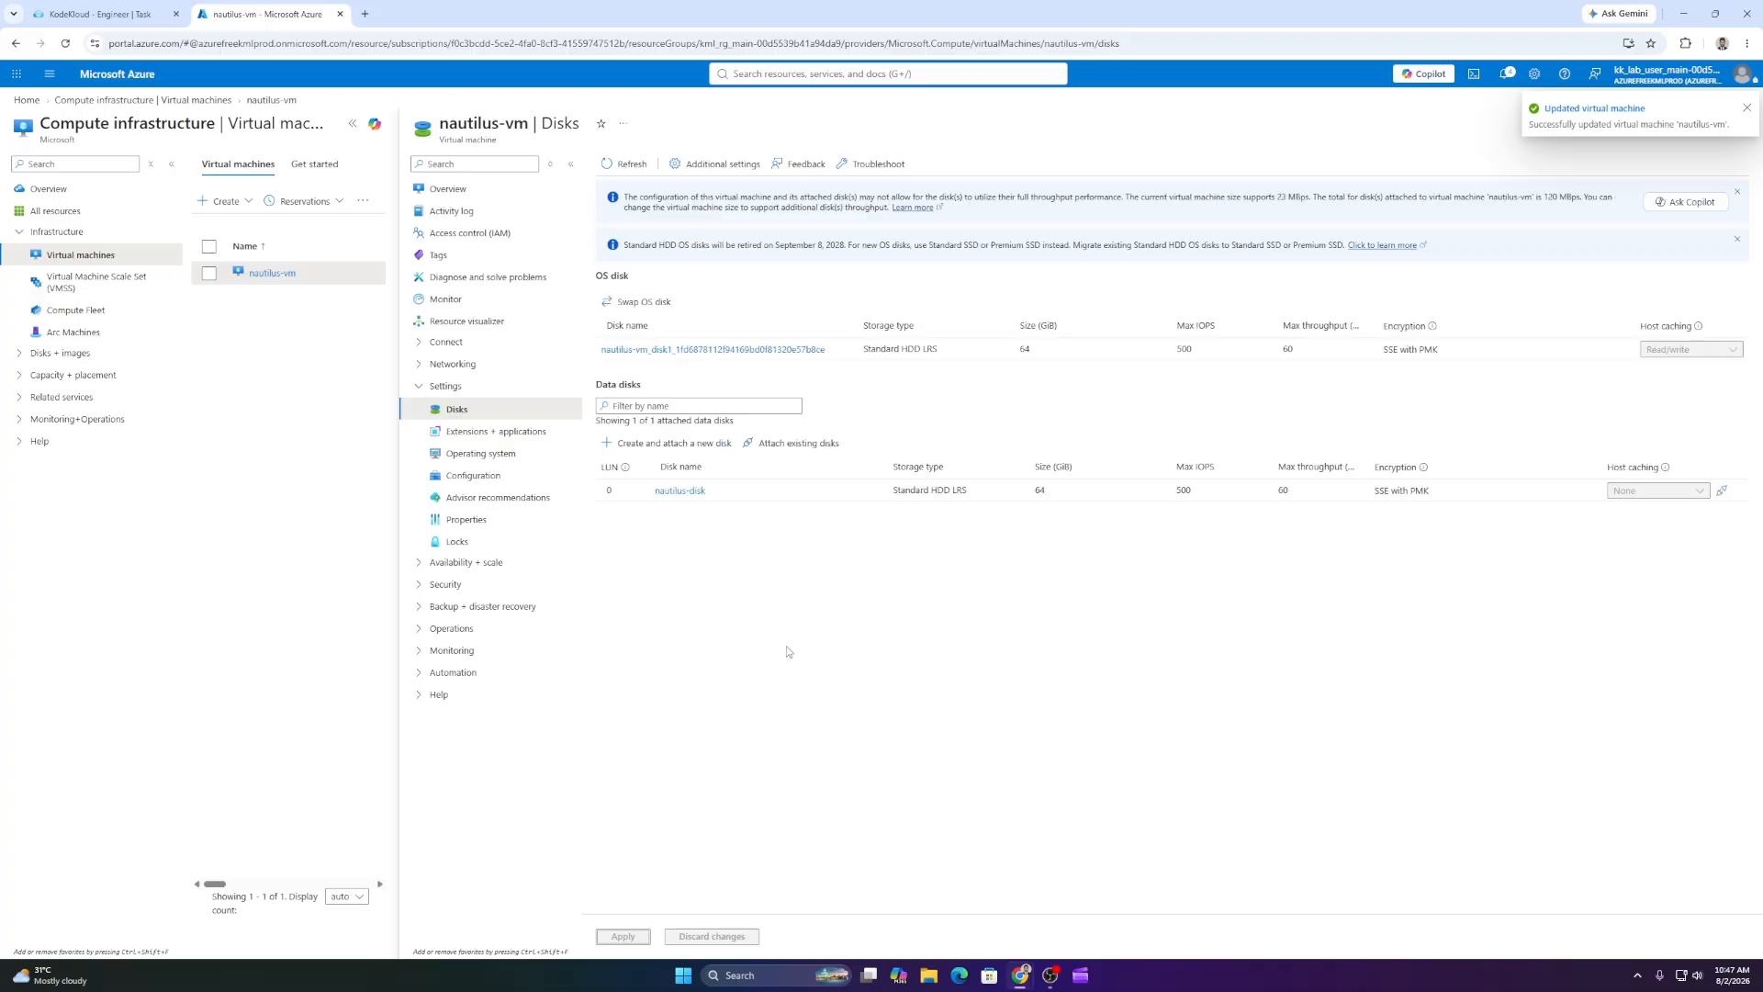
# Start nautilus-vm from its overview and copy its primary public IP address.
pyautogui.click(447, 190)
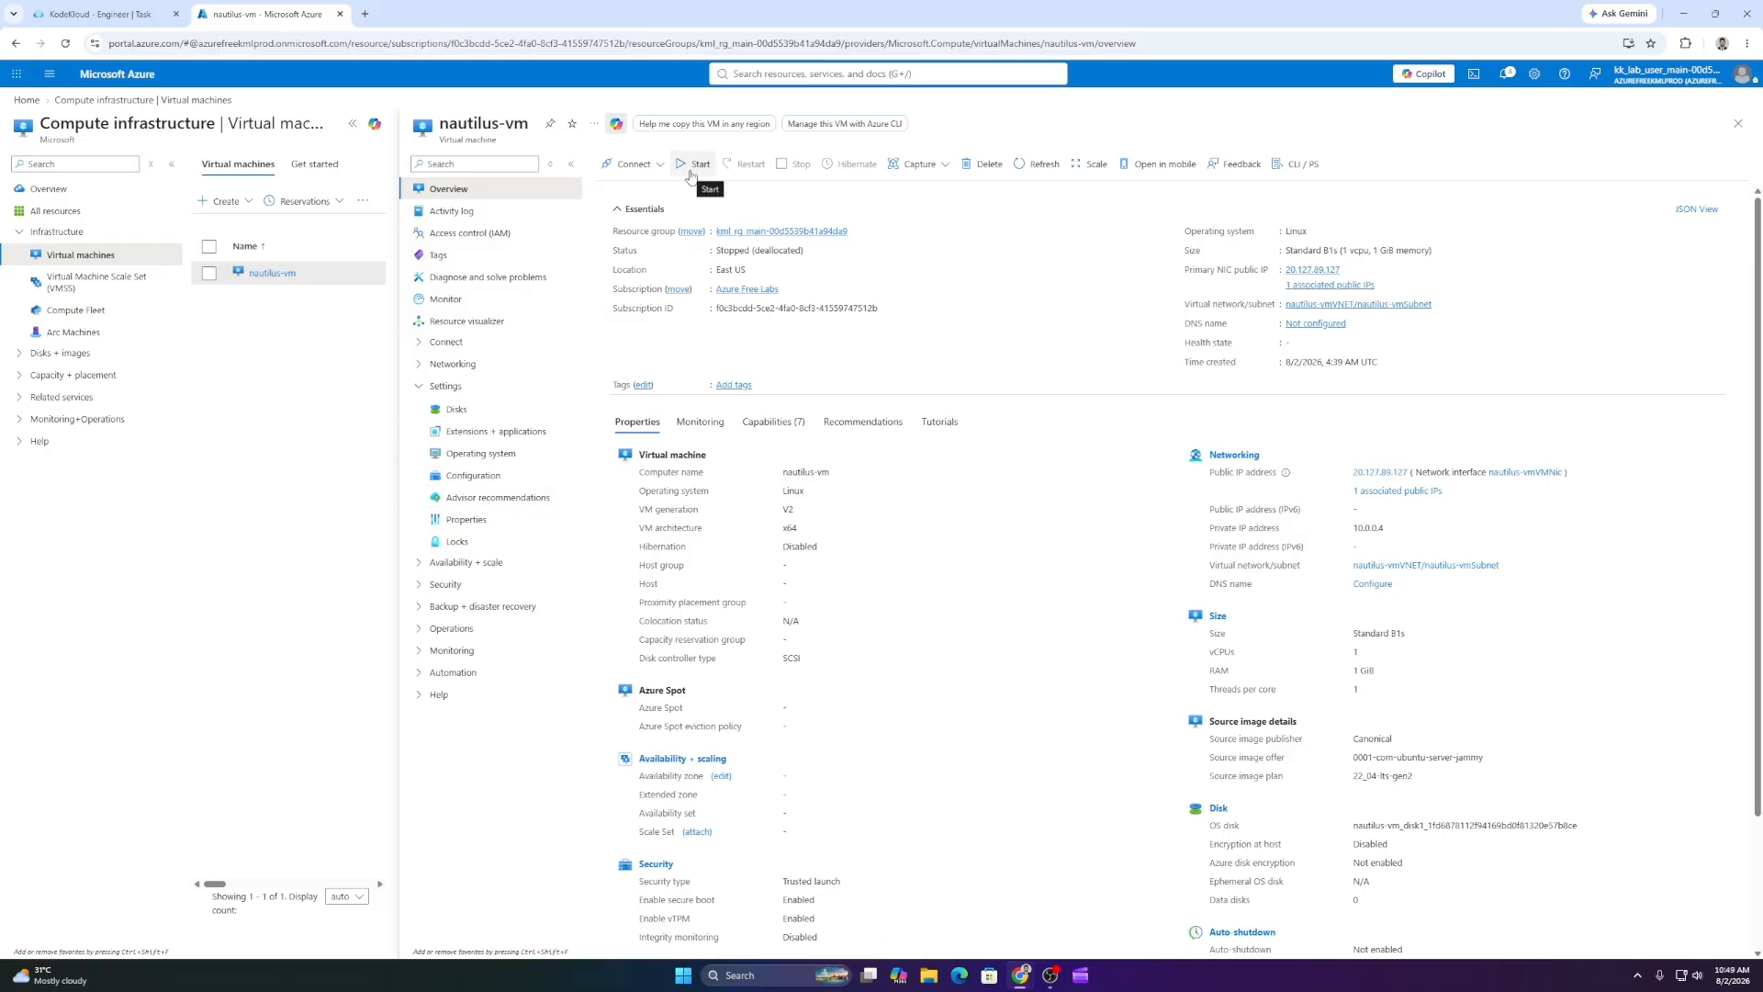
pyautogui.click(690, 171)
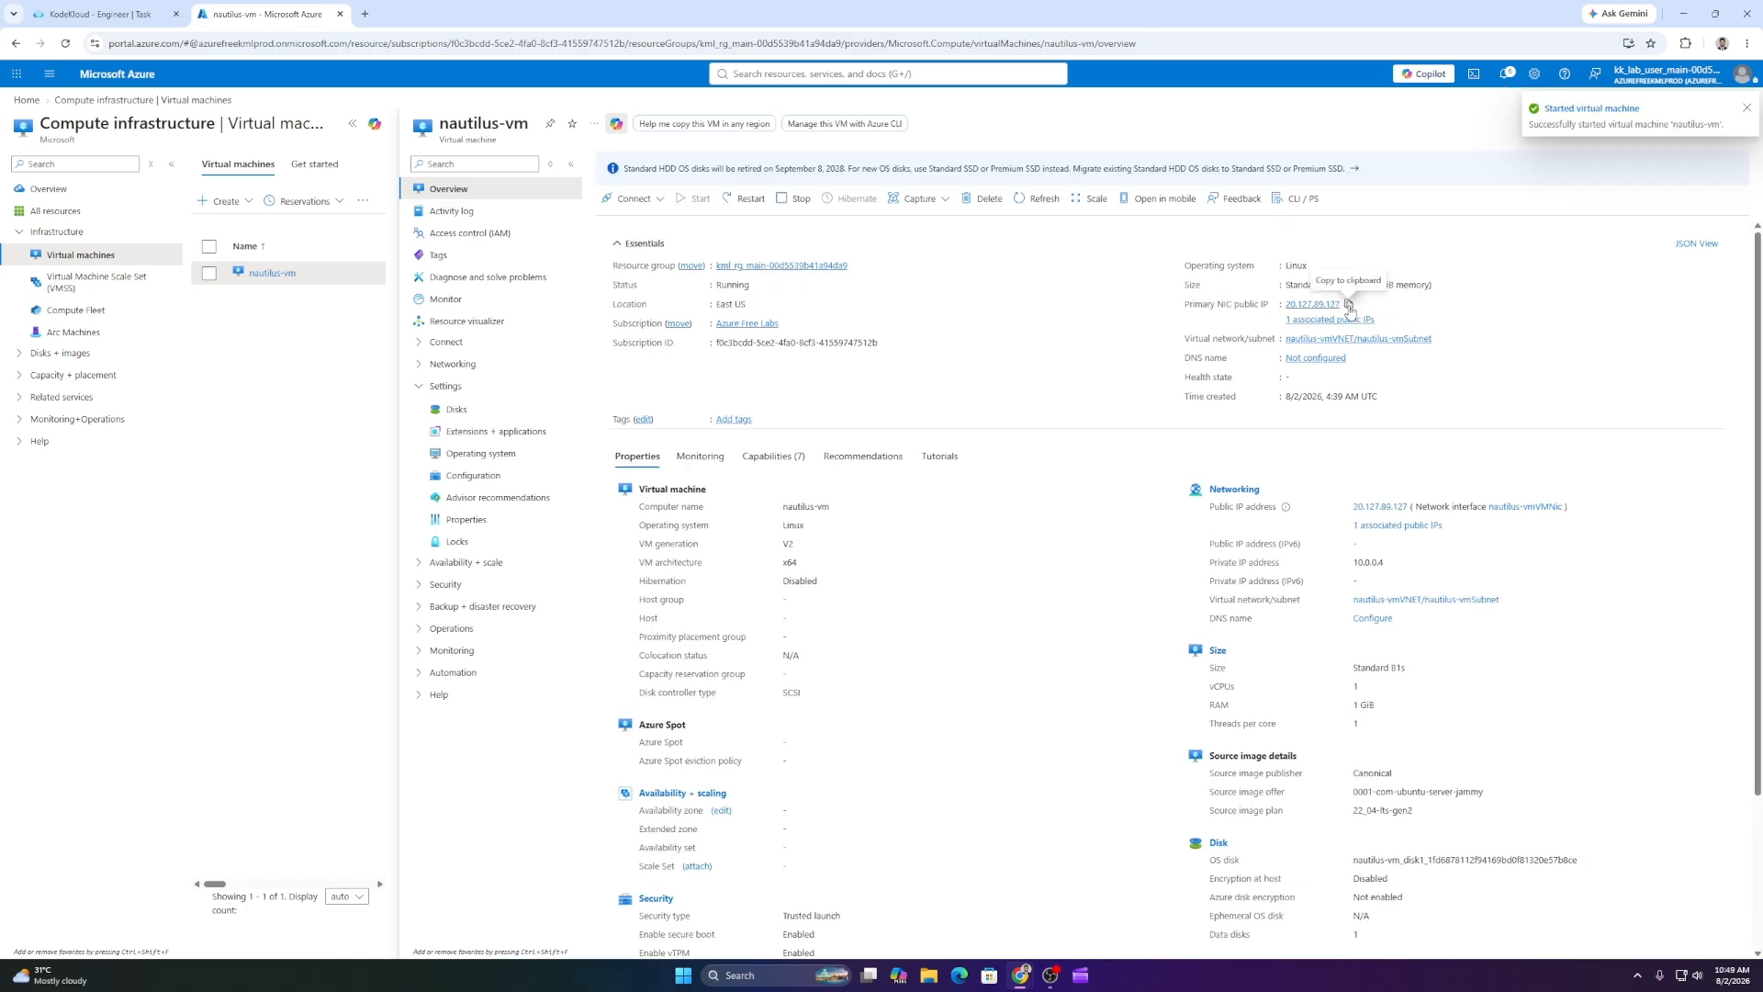
pyautogui.click(1348, 305)
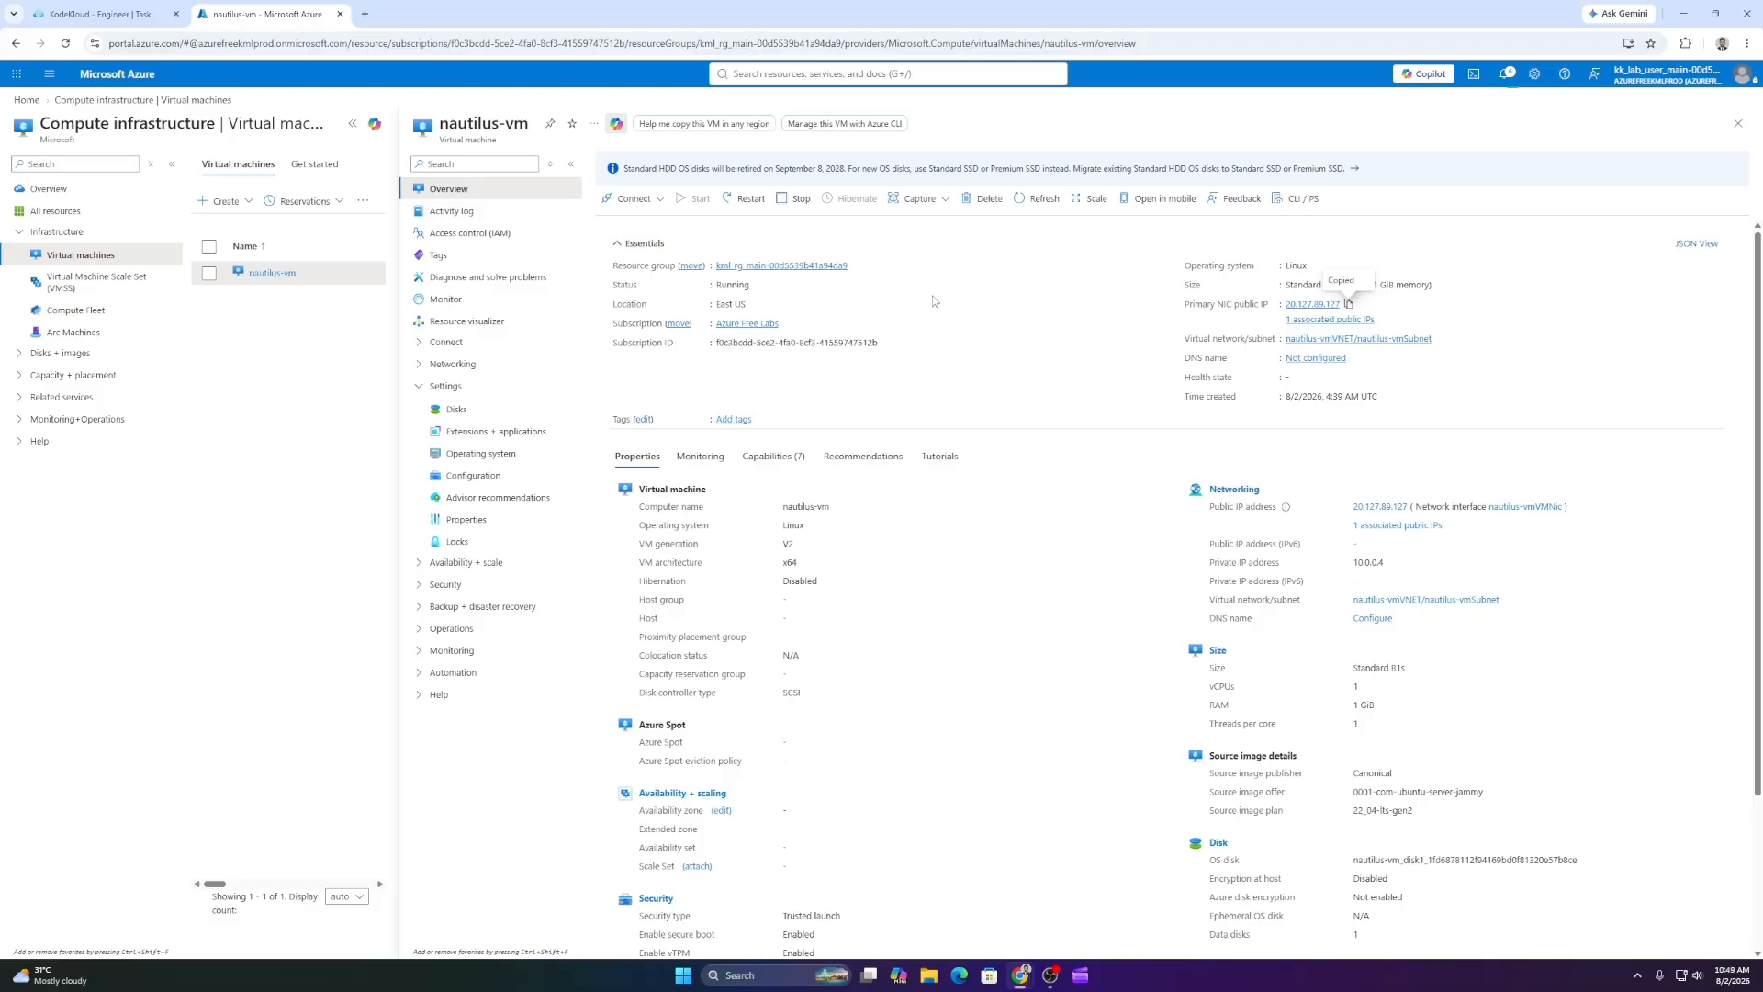
# In the lab terminal, connect over SSH as azureuser to 20.127.89.127 and accept the host key with yes.
pyautogui.click(148, 8)
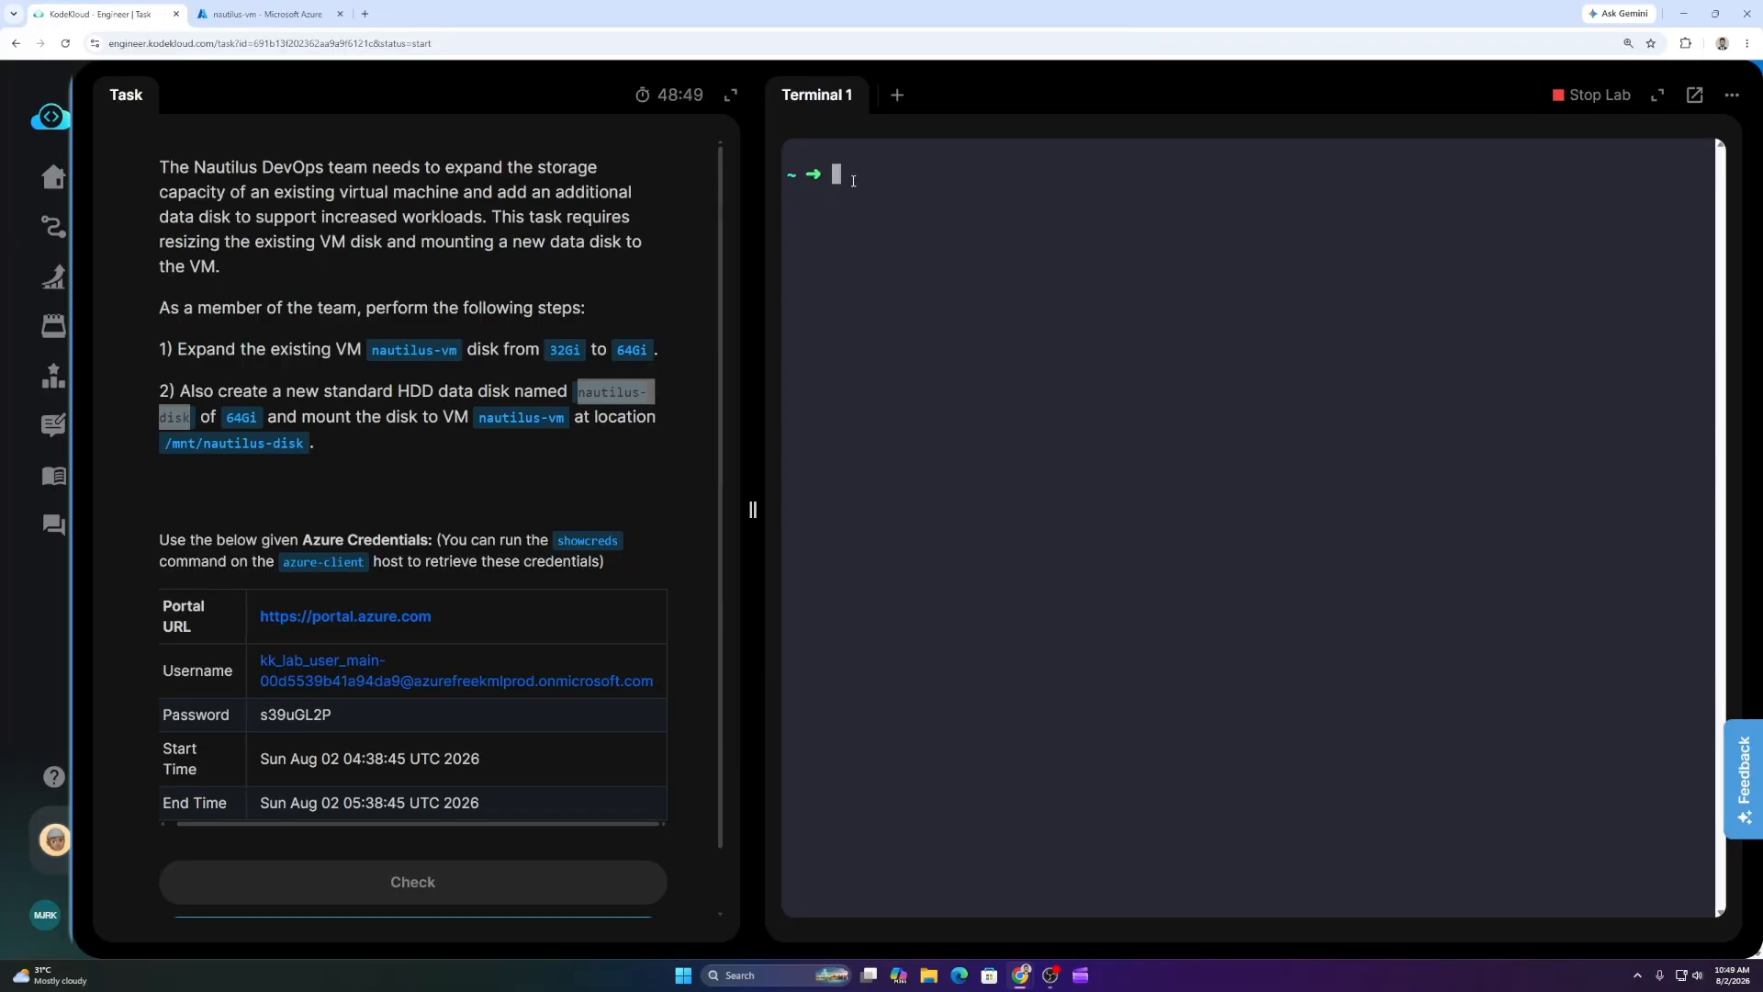
pyautogui.write('ssh azureuser@')
pyautogui.rightClick(967, 177)
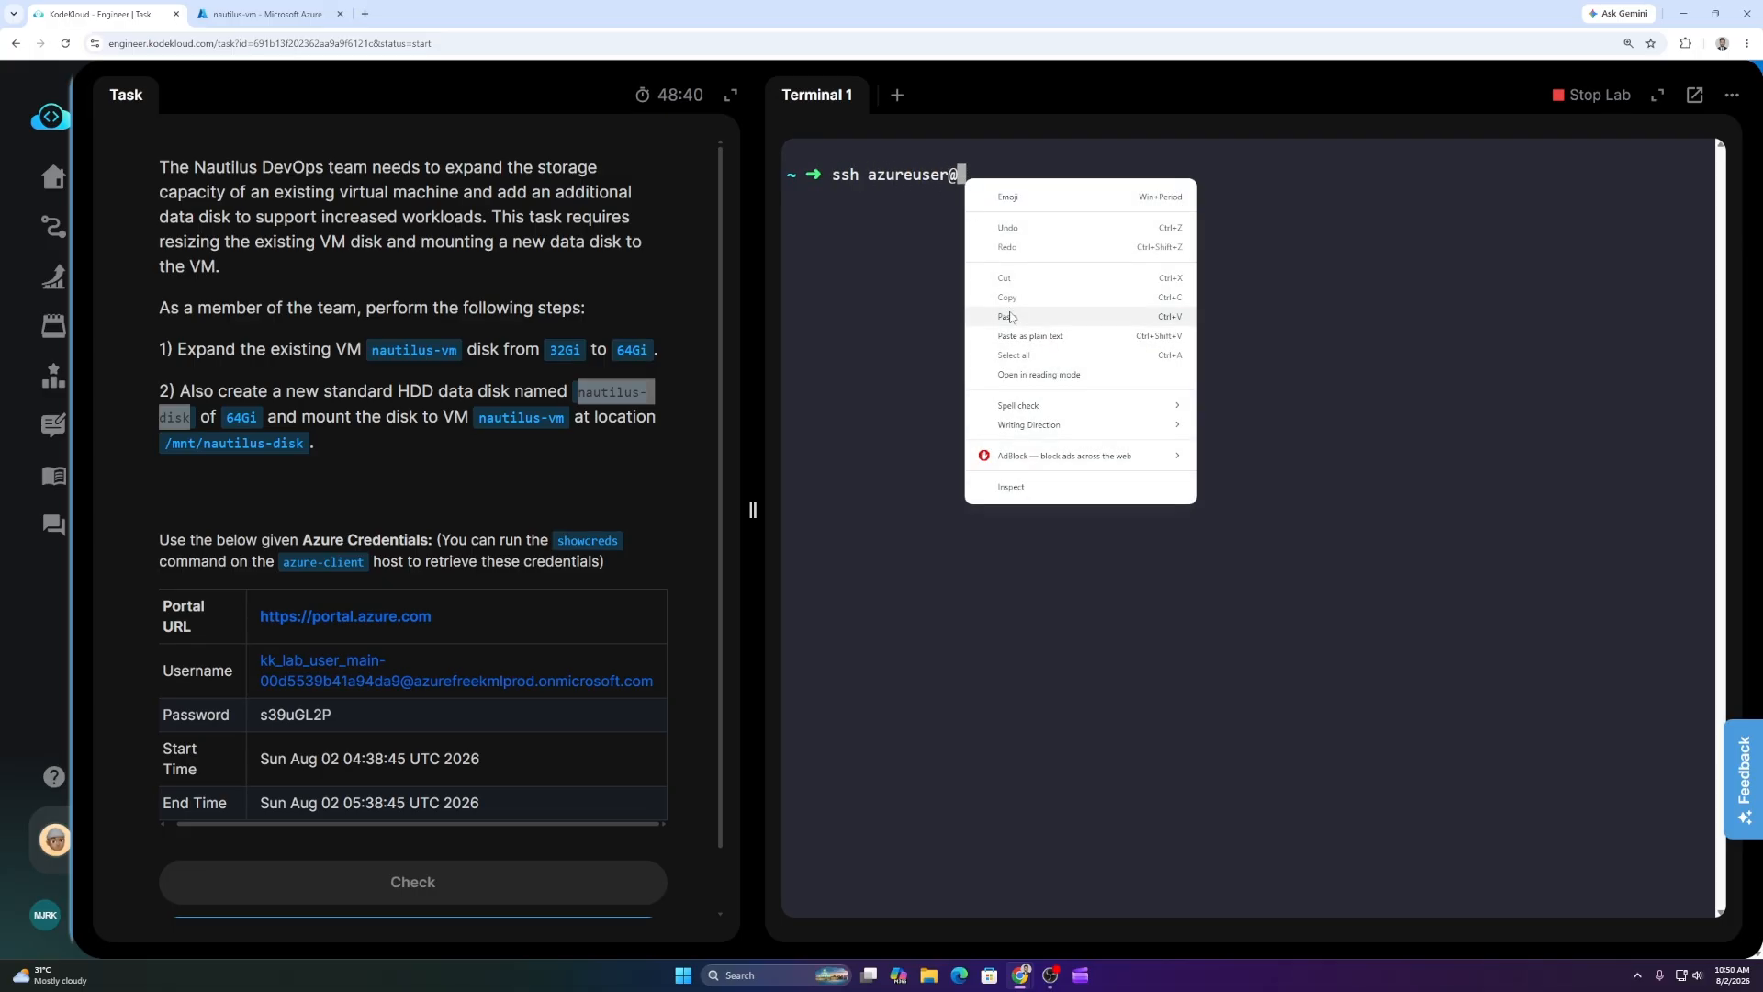
pyautogui.click(1011, 312)
pyautogui.press('Return')
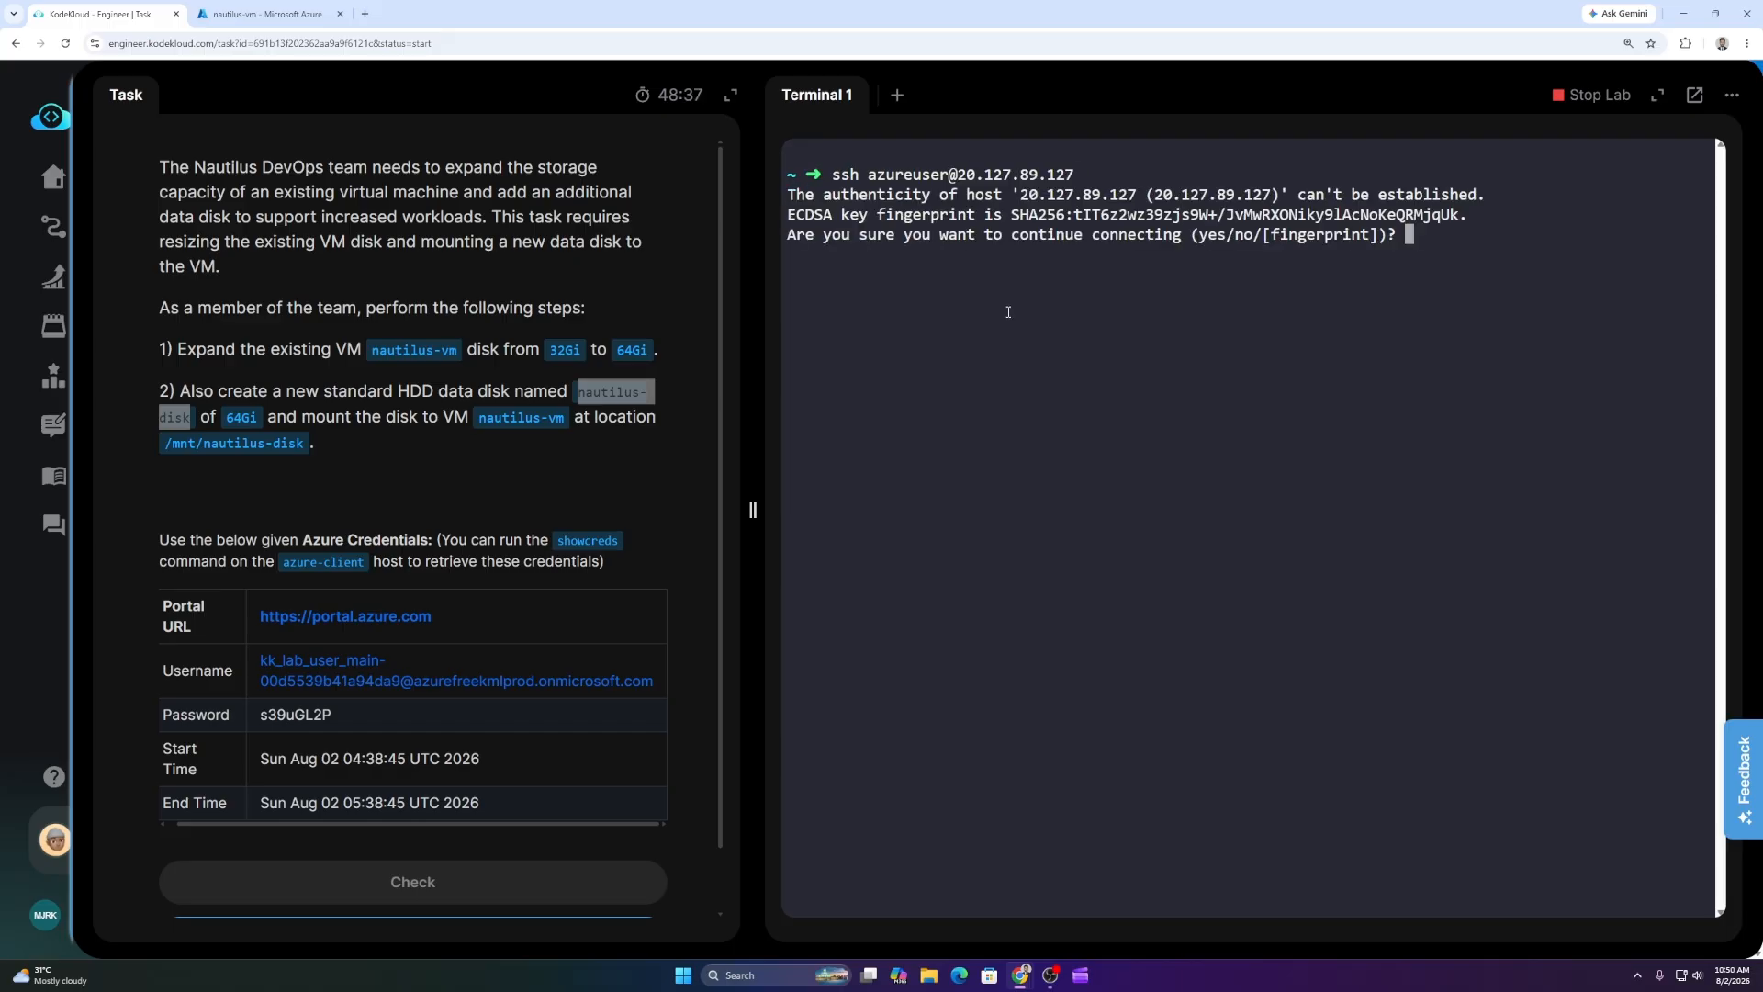
pyautogui.write('yes')
pyautogui.press('Return')
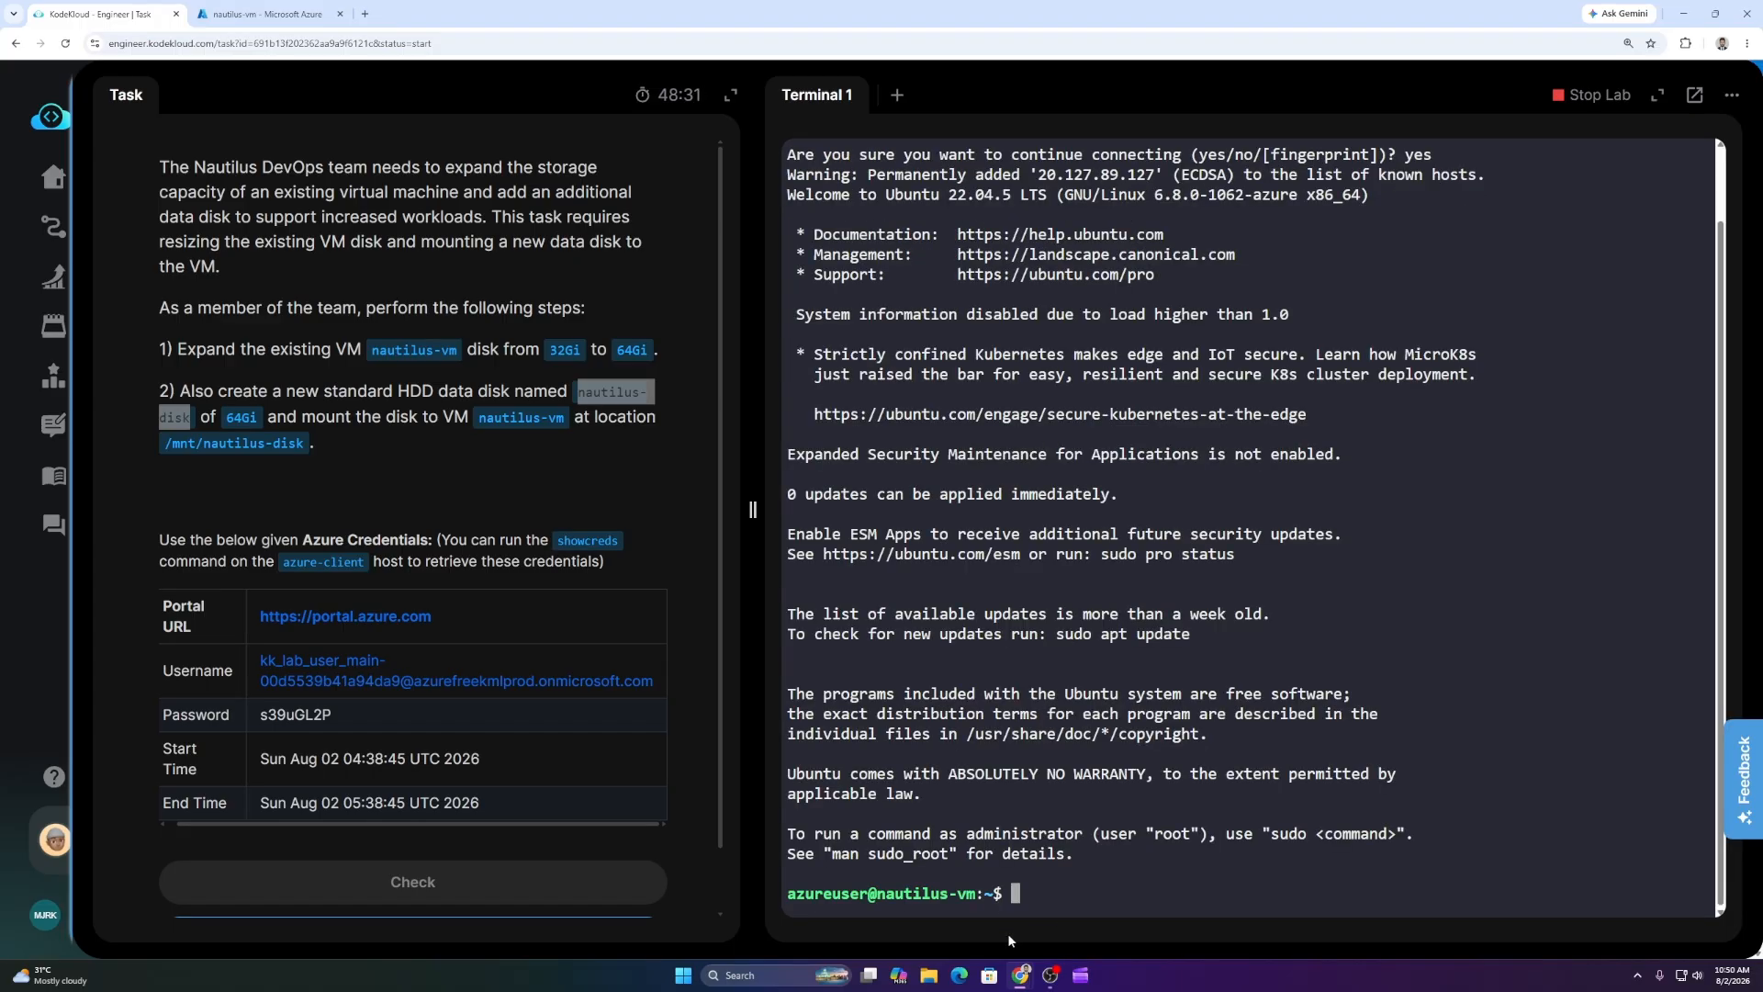
# List the VM's block devices with lsblk and format the new data disk with sudo mkfs.xfs /dev/sdc.
pyautogui.write('lsblk')
pyautogui.press('Return')
pyautogui.write('sudo mkfs.xfs /dev/sda')
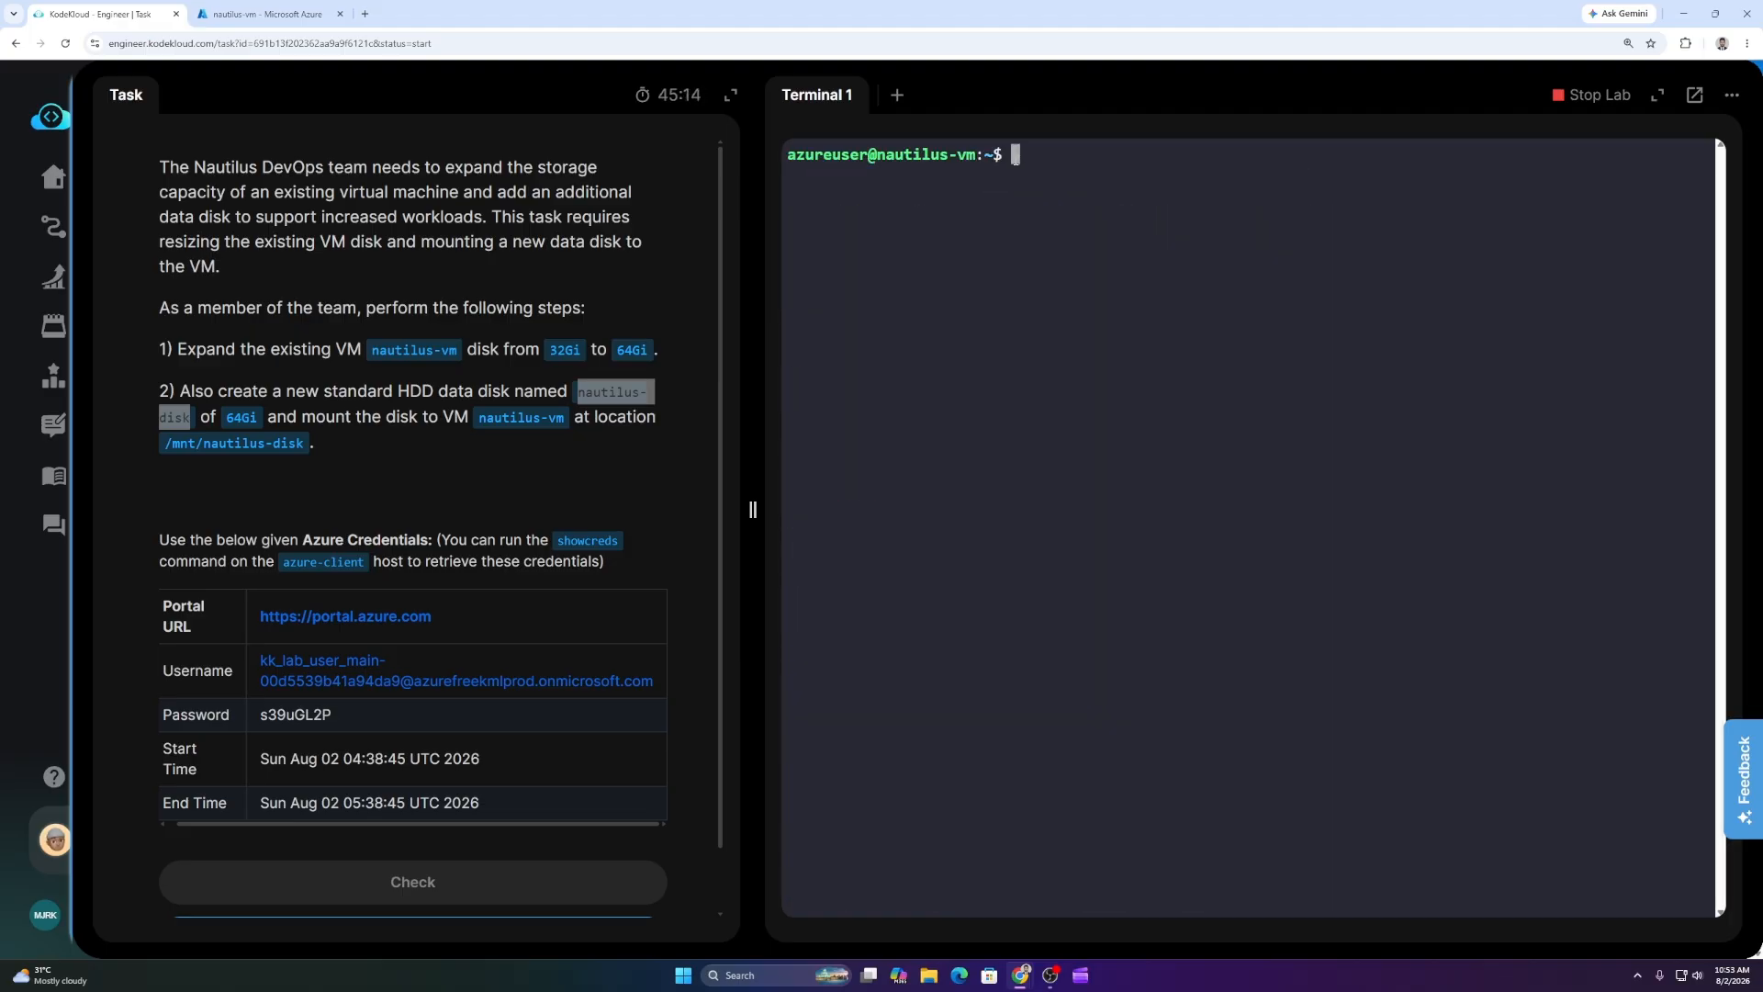
pyautogui.write('sudo mkfs.xfs /dev/sdc')
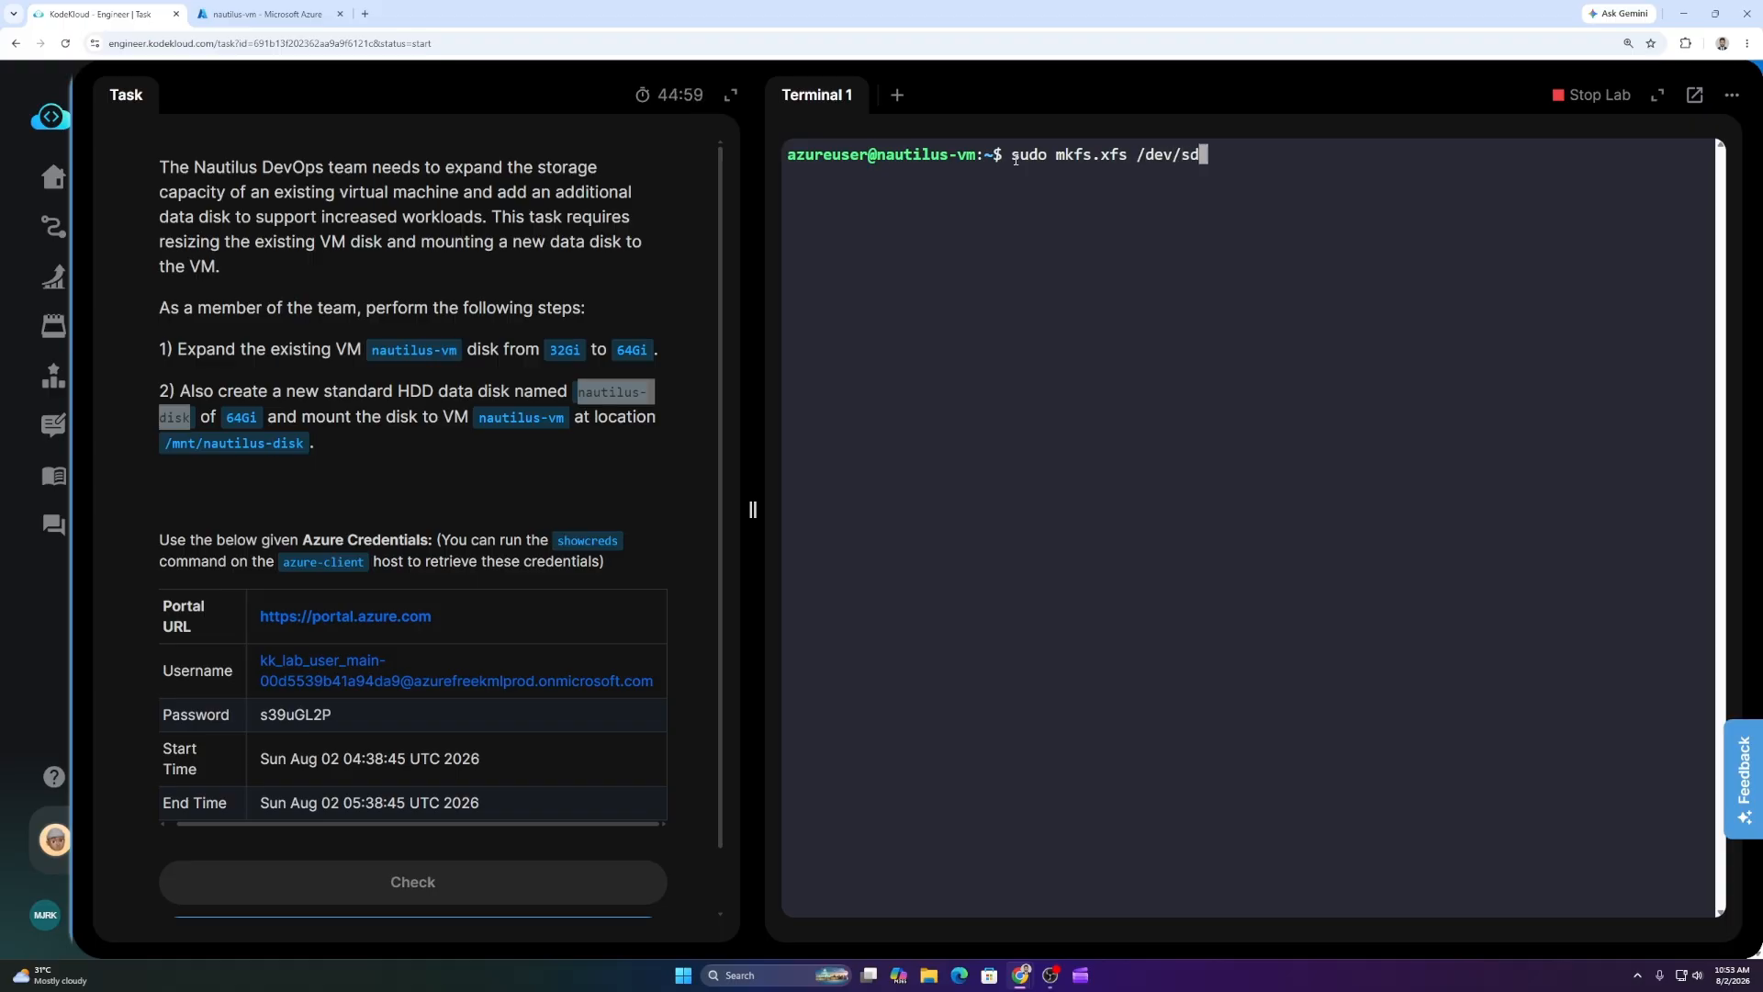
pyautogui.press('Return')
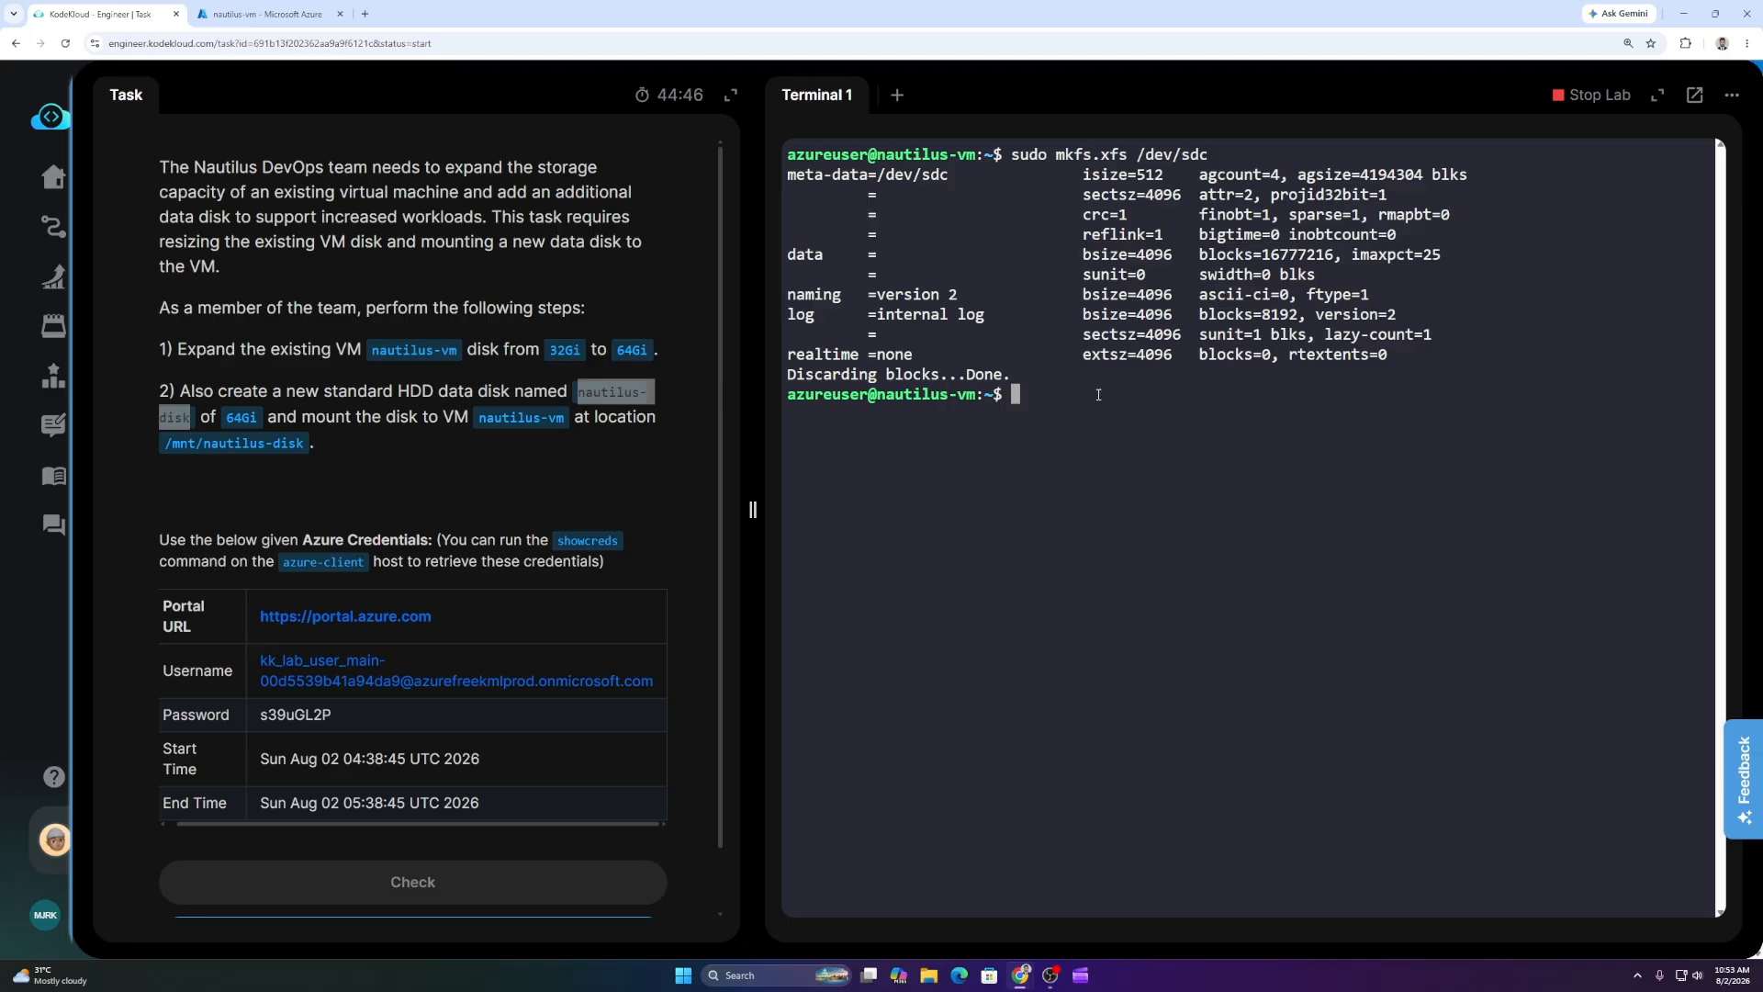
# Create the mount directory with sudo mkdir -p, copying the path /mnt/nautilus-disk from the task description.
pyautogui.write('sudo mkdir -p')
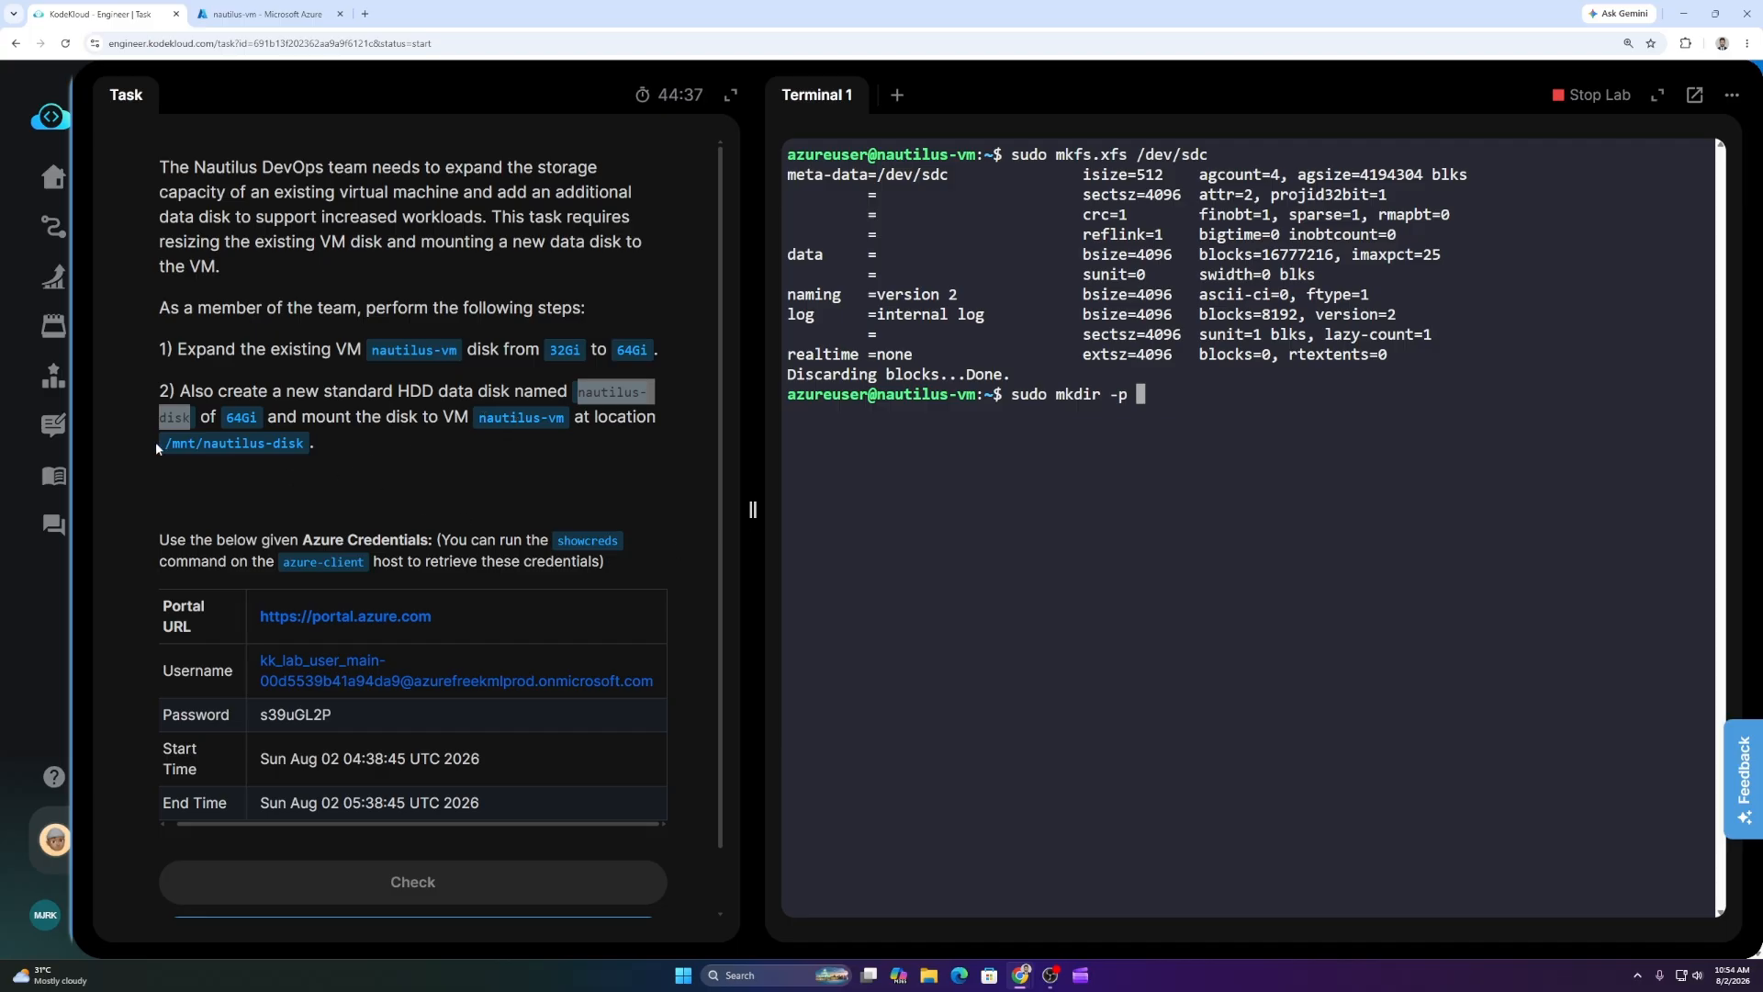
pyautogui.moveTo(162, 449); pyautogui.dragTo(298, 450)
pyautogui.rightClick(299, 450)
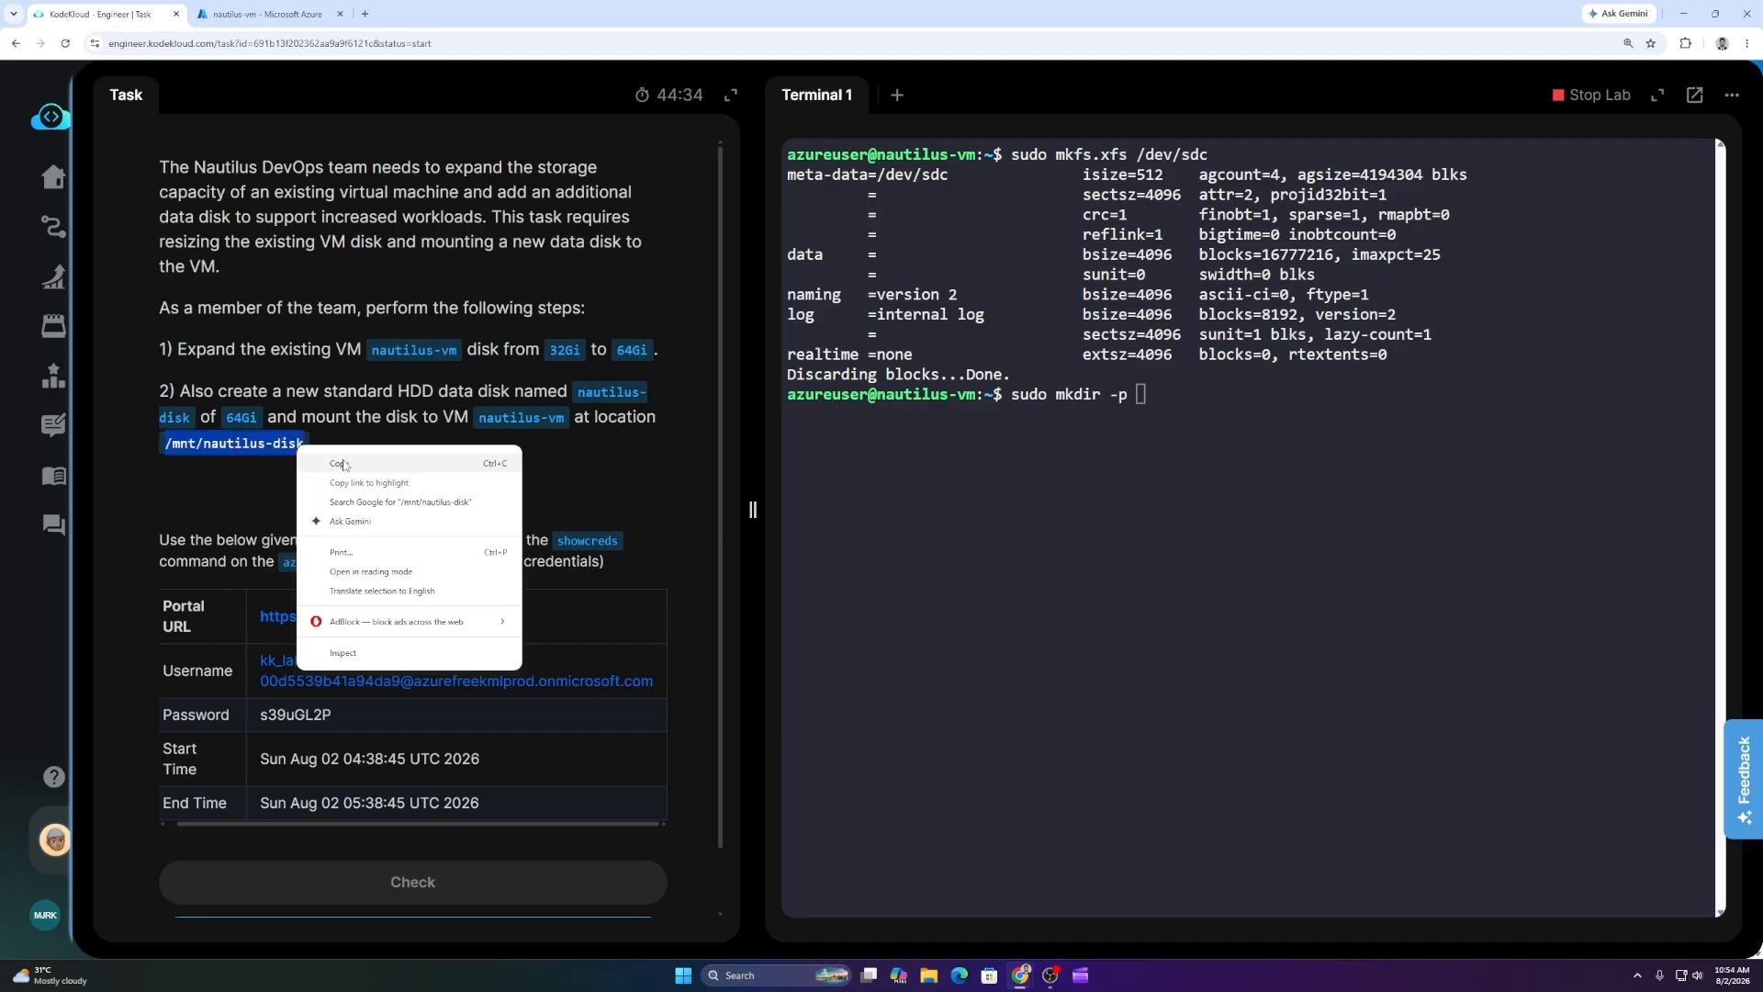
pyautogui.click(330, 464)
pyautogui.rightClick(1144, 388)
pyautogui.click(1188, 525)
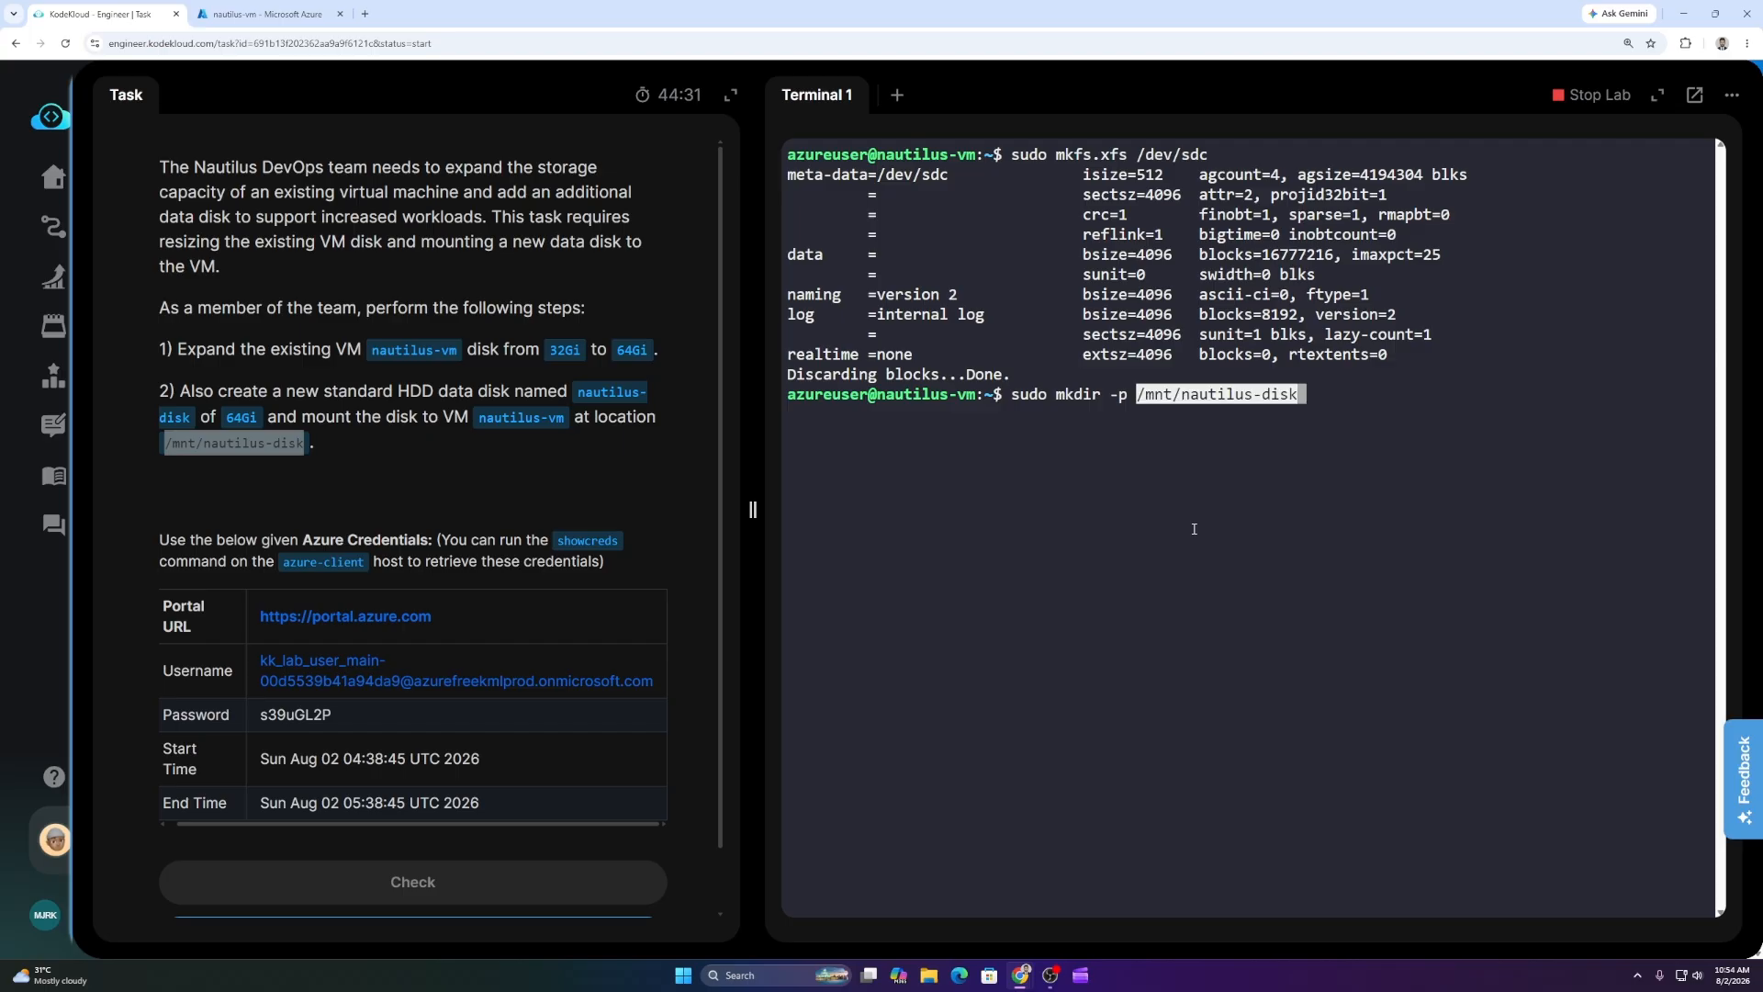
pyautogui.press('Return')
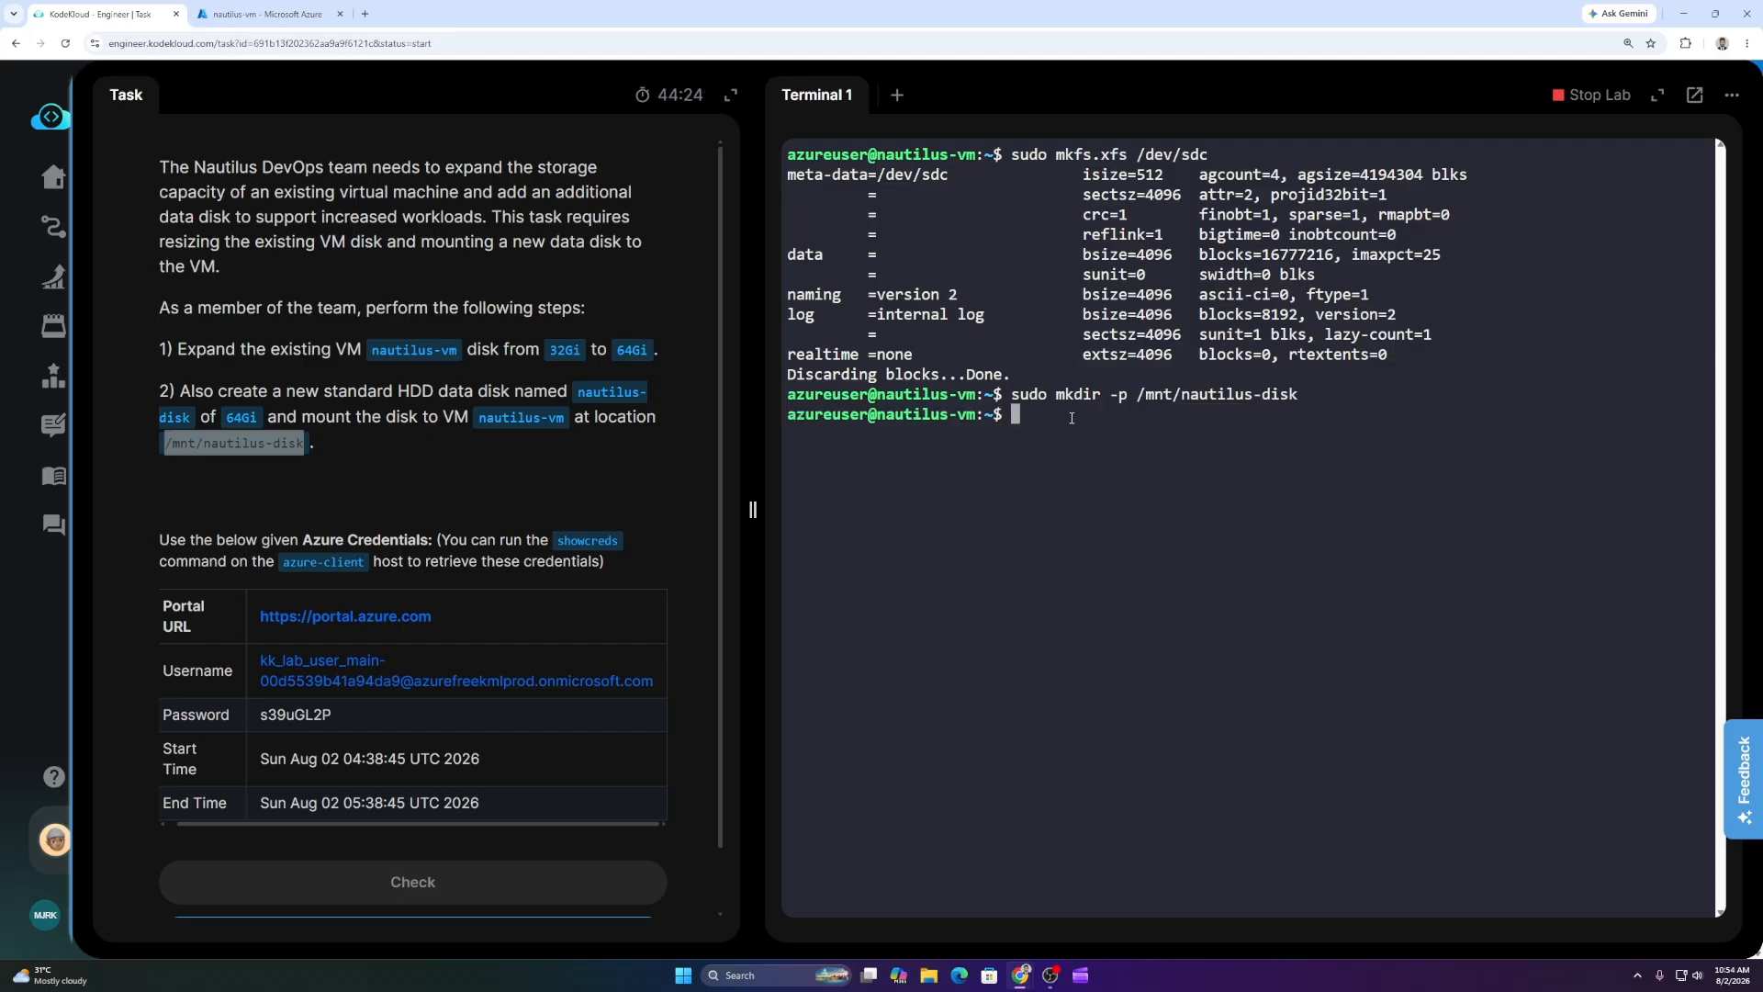
# Mount /dev/sdc at /mnt/nautilus-disk with sudo mount, copying the device and directory paths from the earlier commands.
pyautogui.write('sudo mount')
pyautogui.moveTo(1137, 154); pyautogui.dragTo(1203, 153)
pyautogui.rightClick(1198, 154)
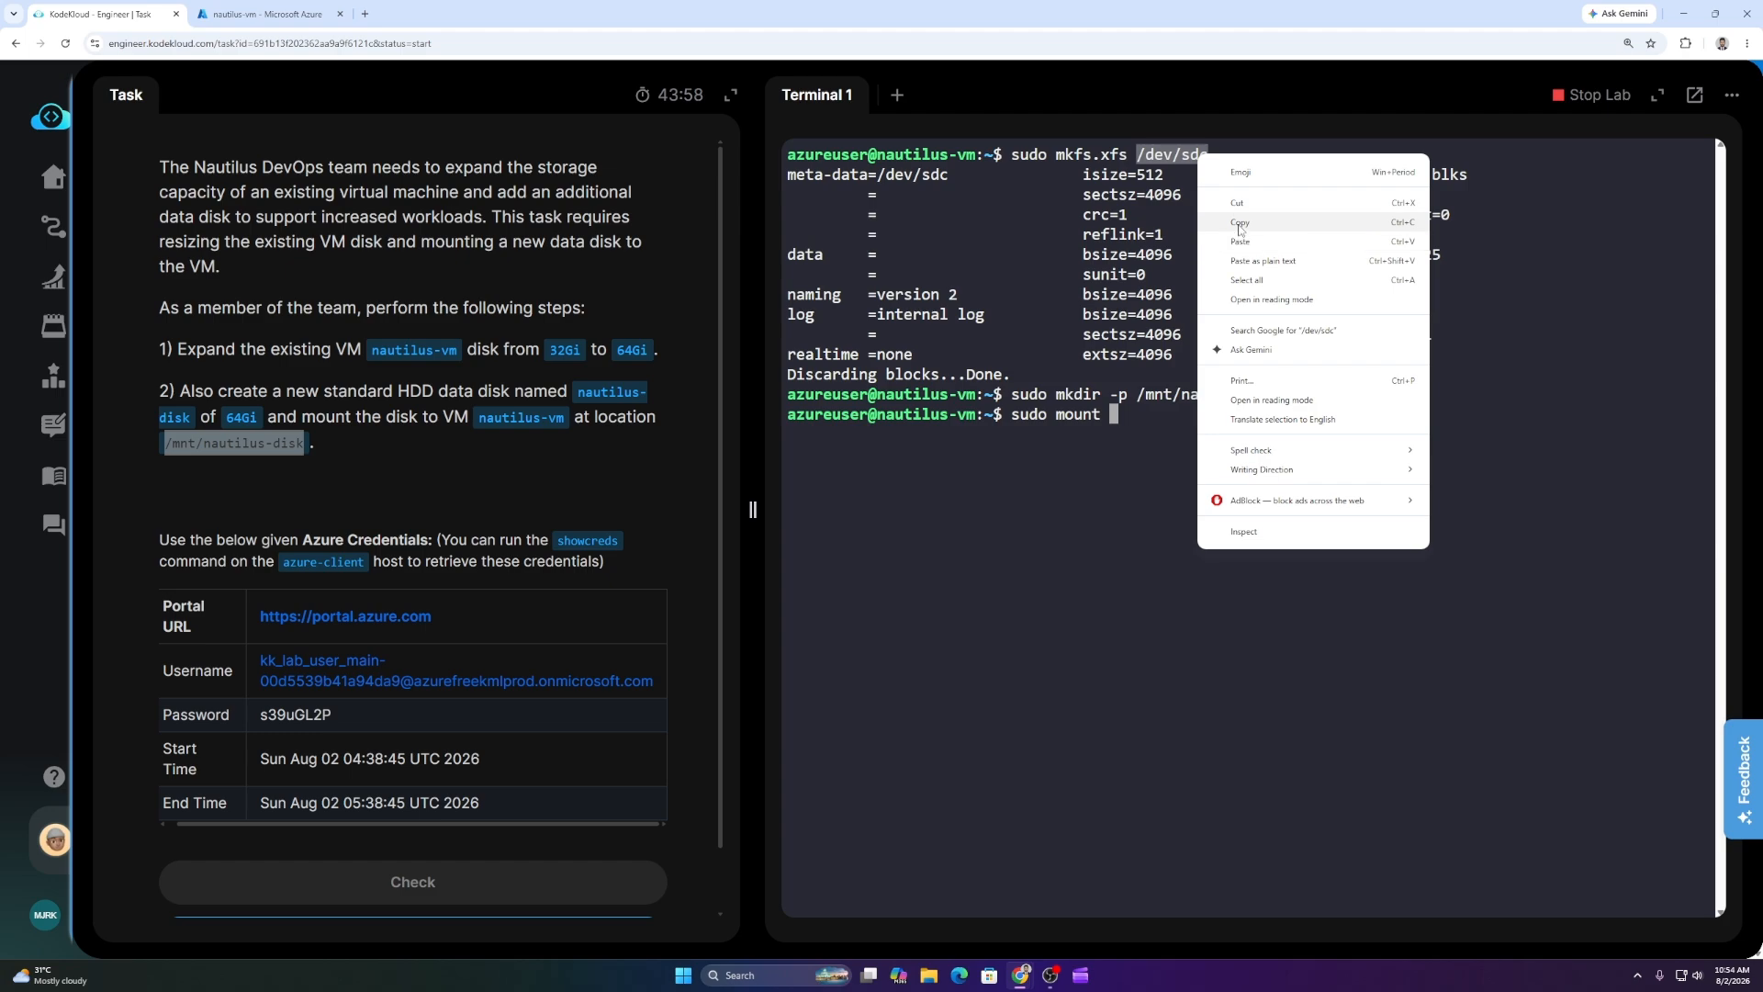
pyautogui.click(1239, 226)
pyautogui.rightClick(1128, 414)
pyautogui.click(1164, 504)
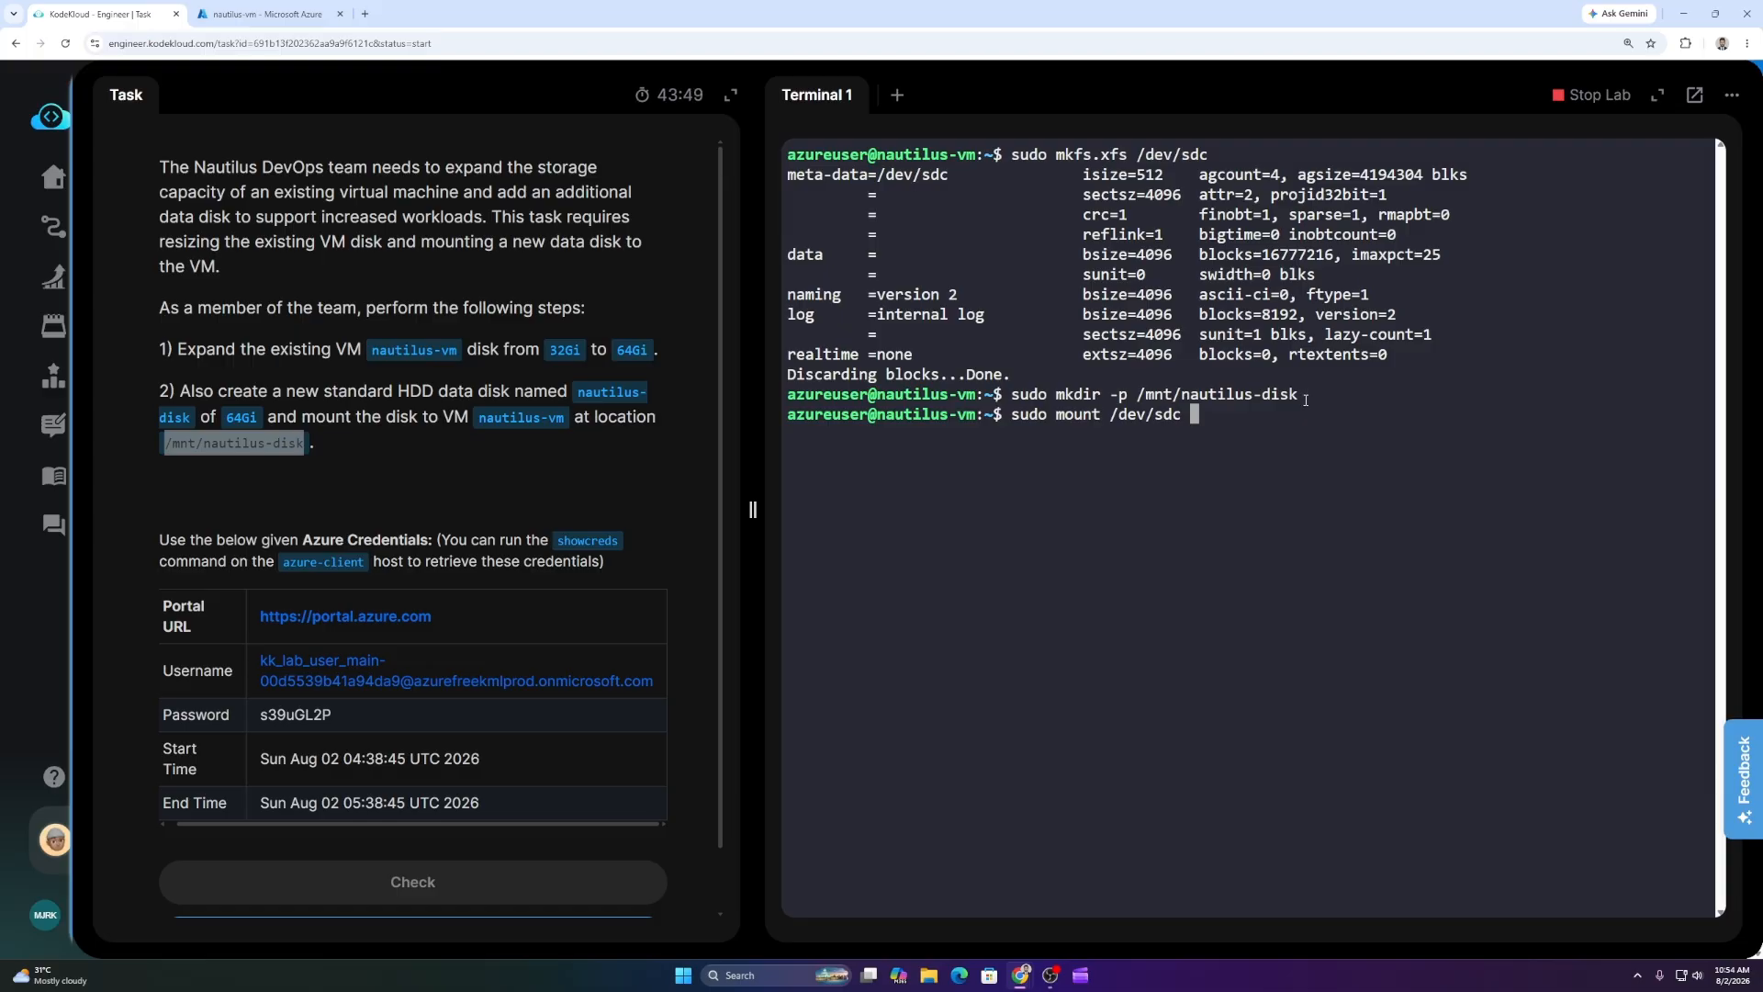
pyautogui.moveTo(1306, 393); pyautogui.dragTo(1137, 394)
pyautogui.rightClick(1139, 397)
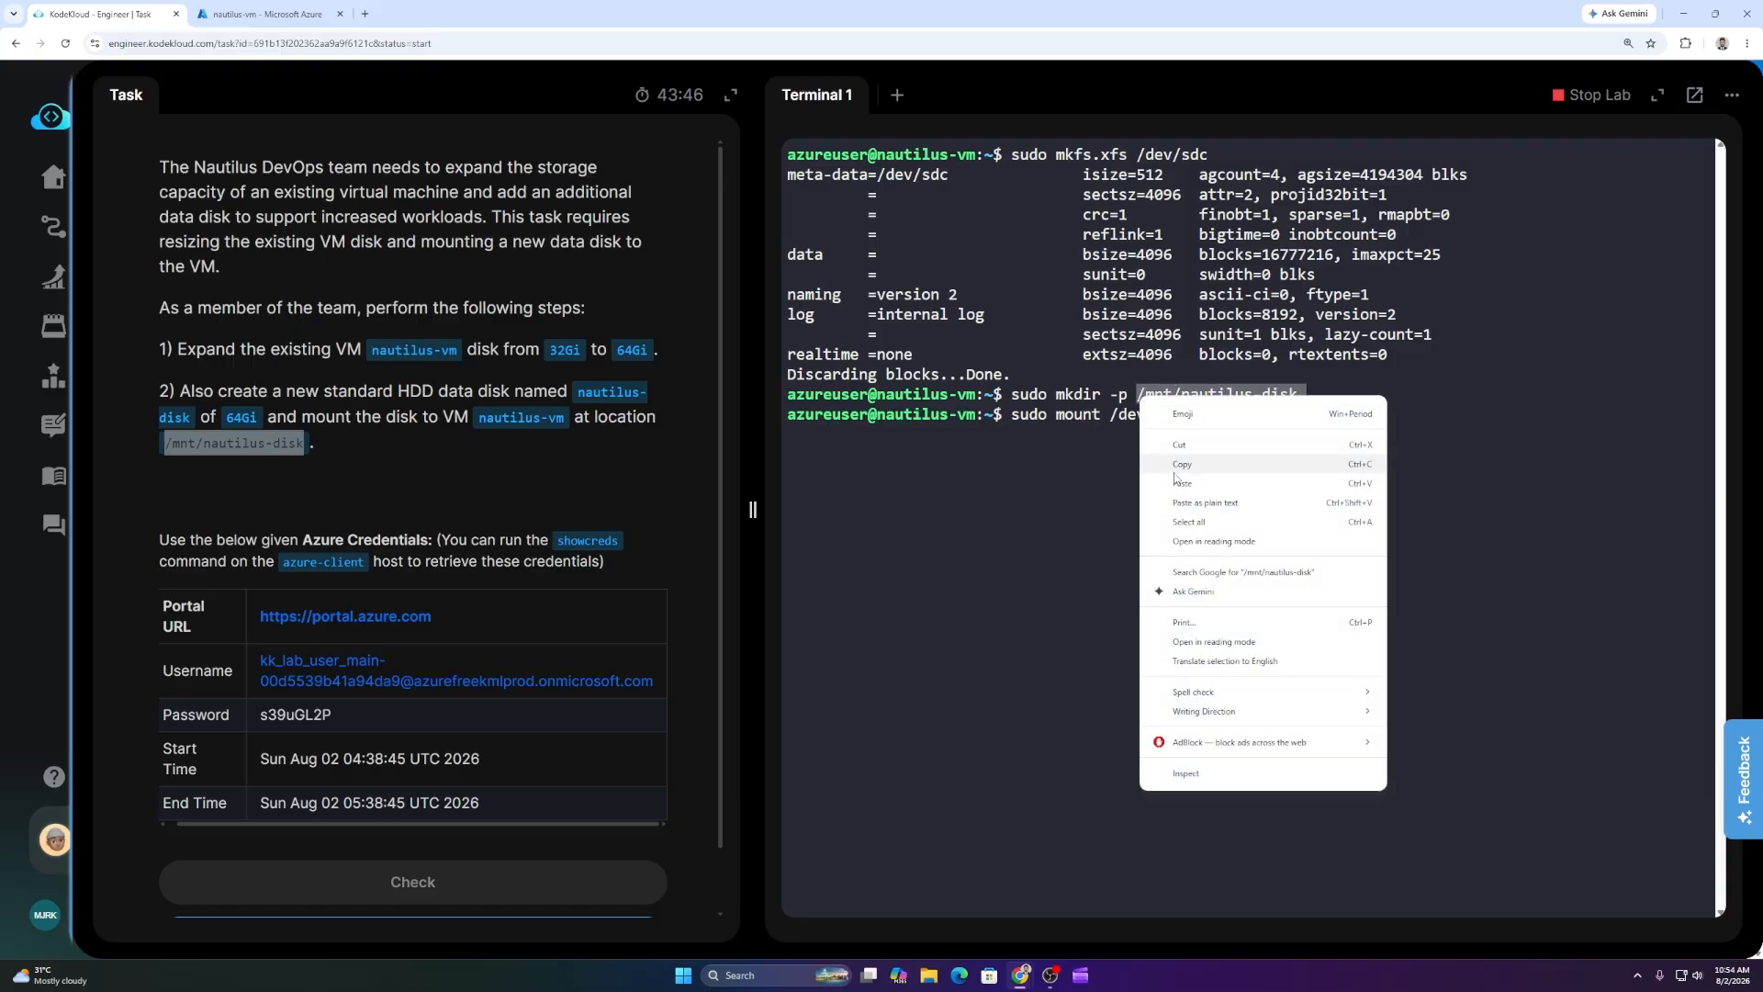
pyautogui.click(1182, 467)
pyautogui.rightClick(1197, 421)
pyautogui.click(1259, 512)
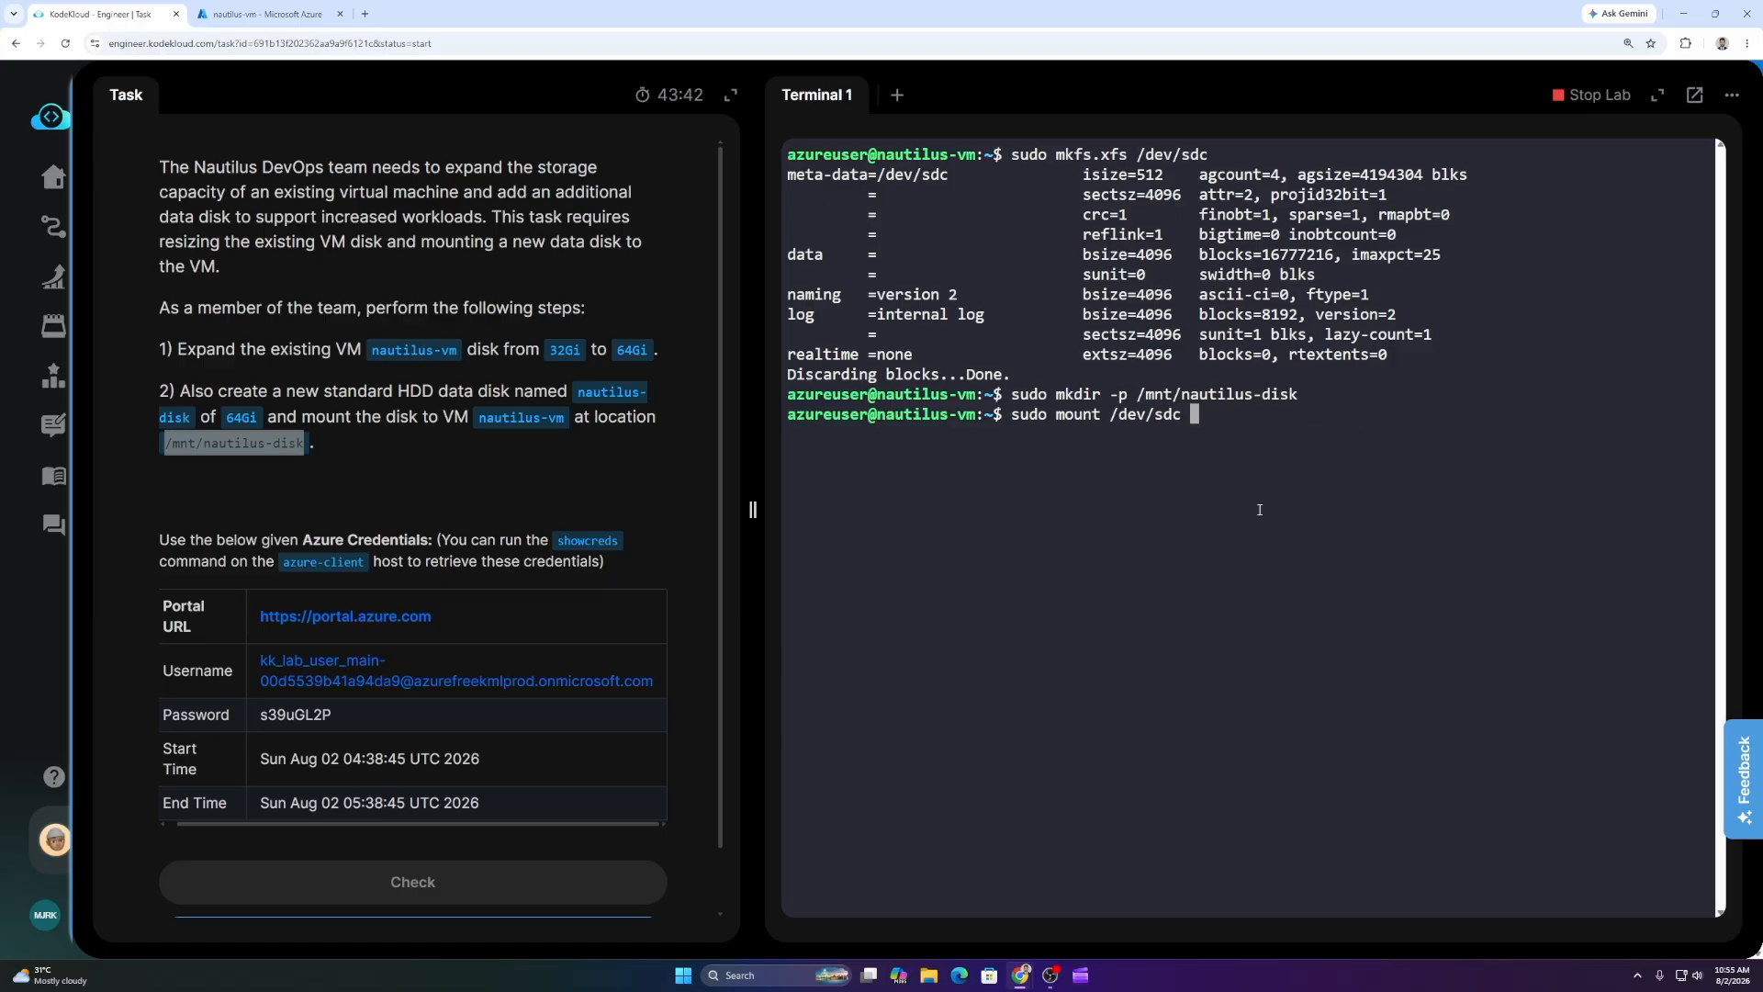
pyautogui.press('Return')
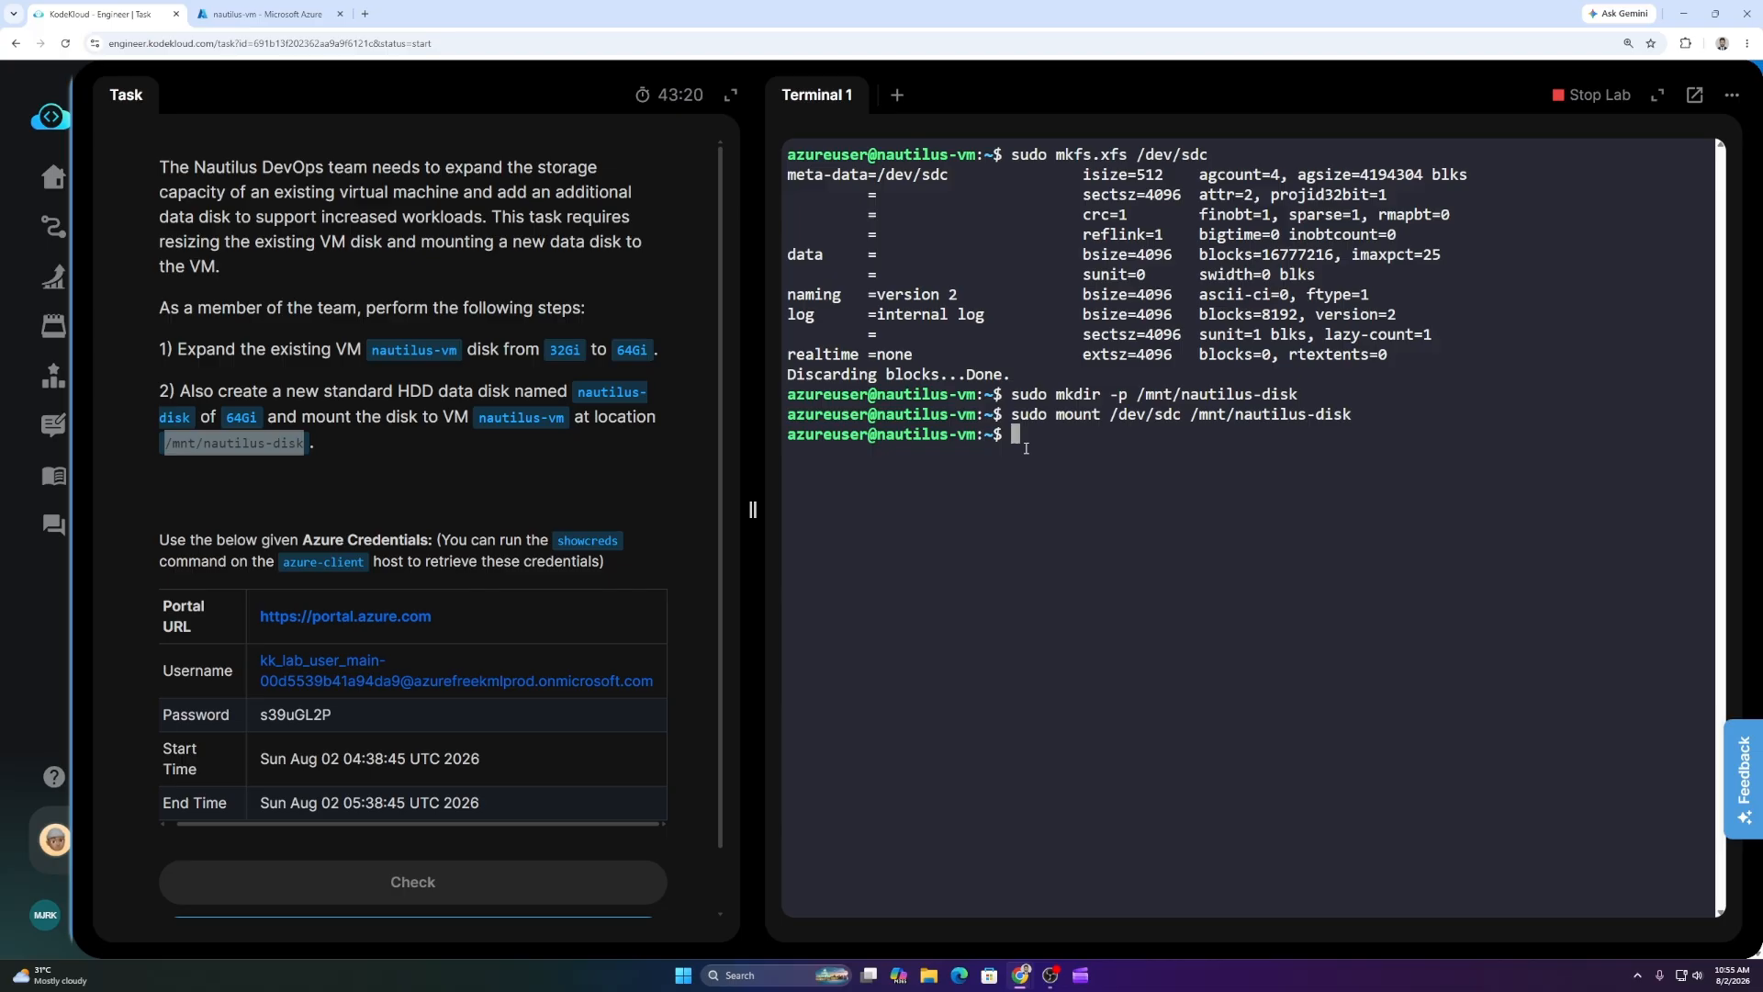
# Check the mounted file system with df -h /mnt/nautilus-disk, and submit the lab task for checking, confirming that it is finished.
pyautogui.write('df -h')
pyautogui.rightClick(1085, 444)
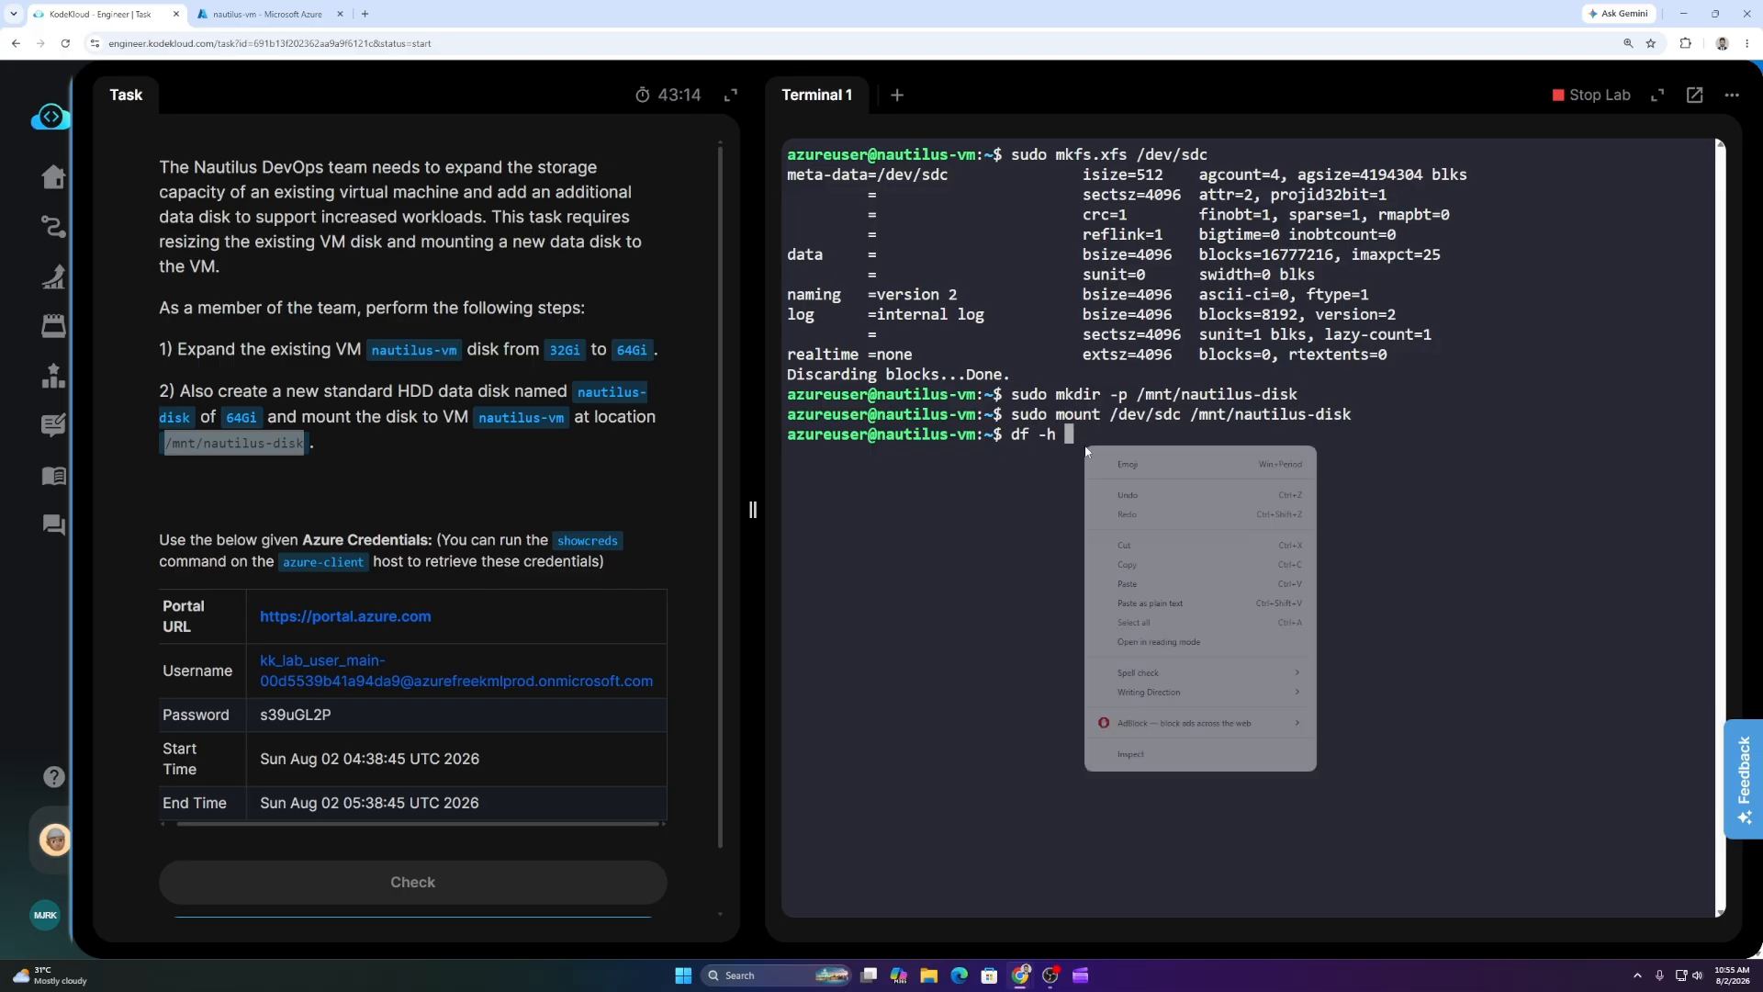
pyautogui.click(1146, 586)
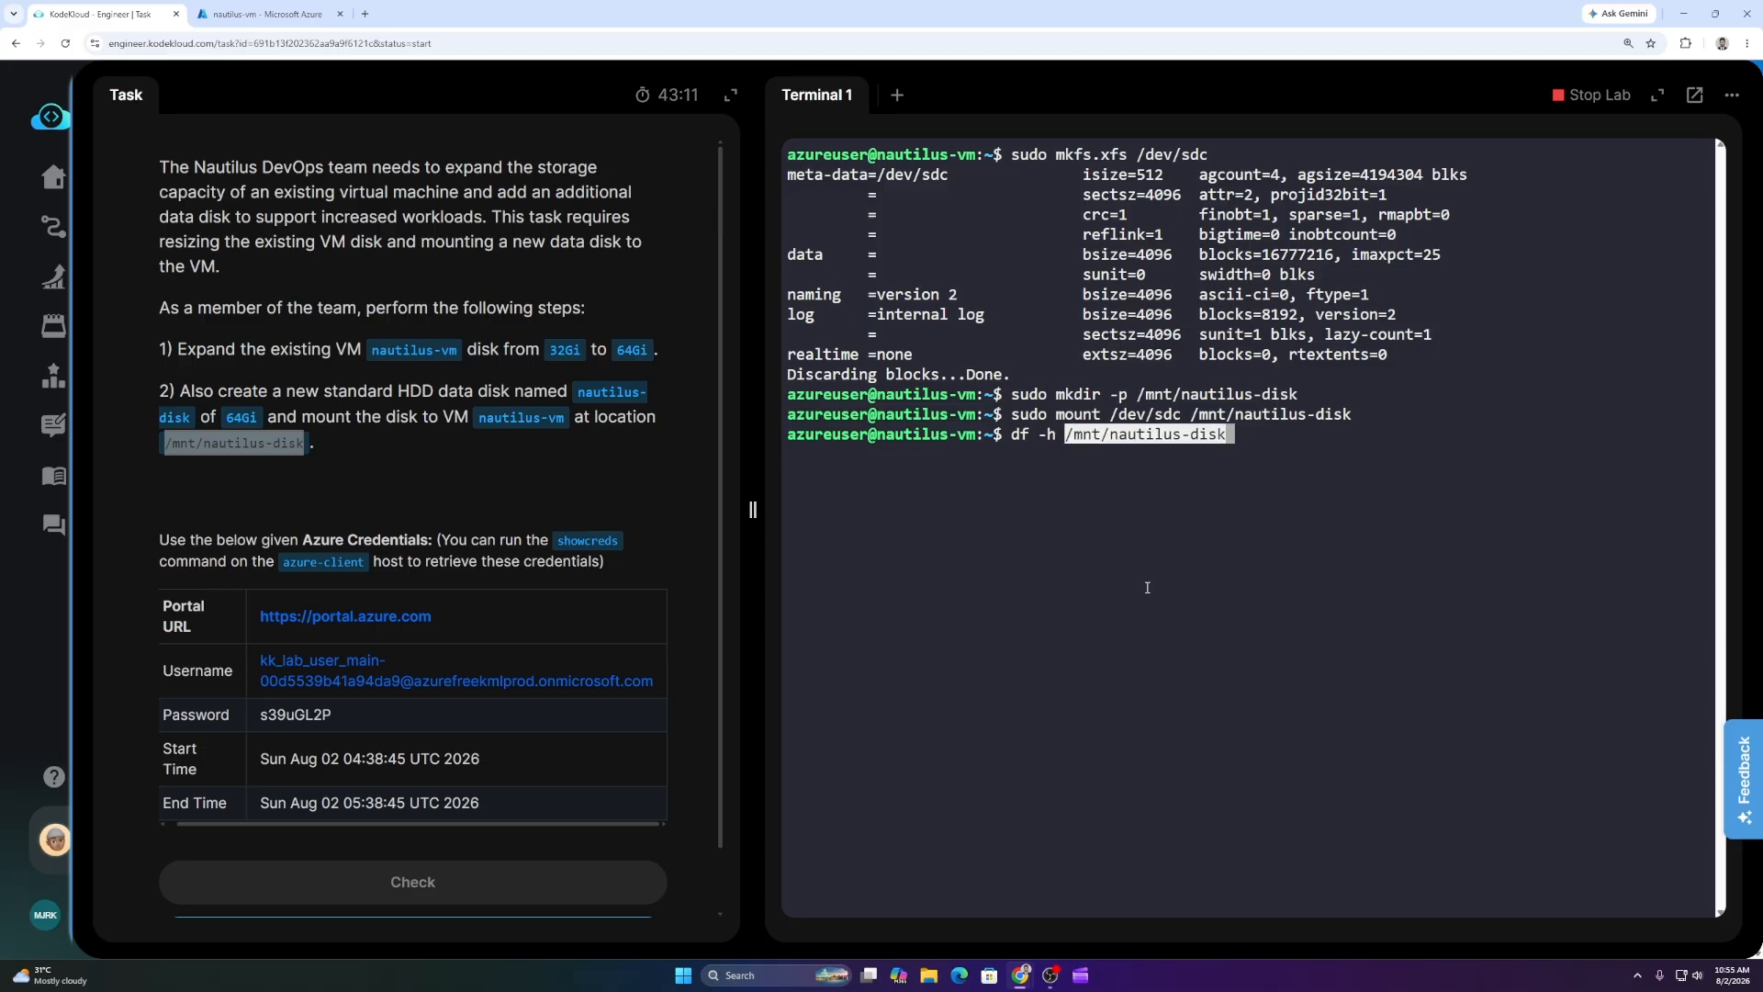
pyautogui.press('Return')
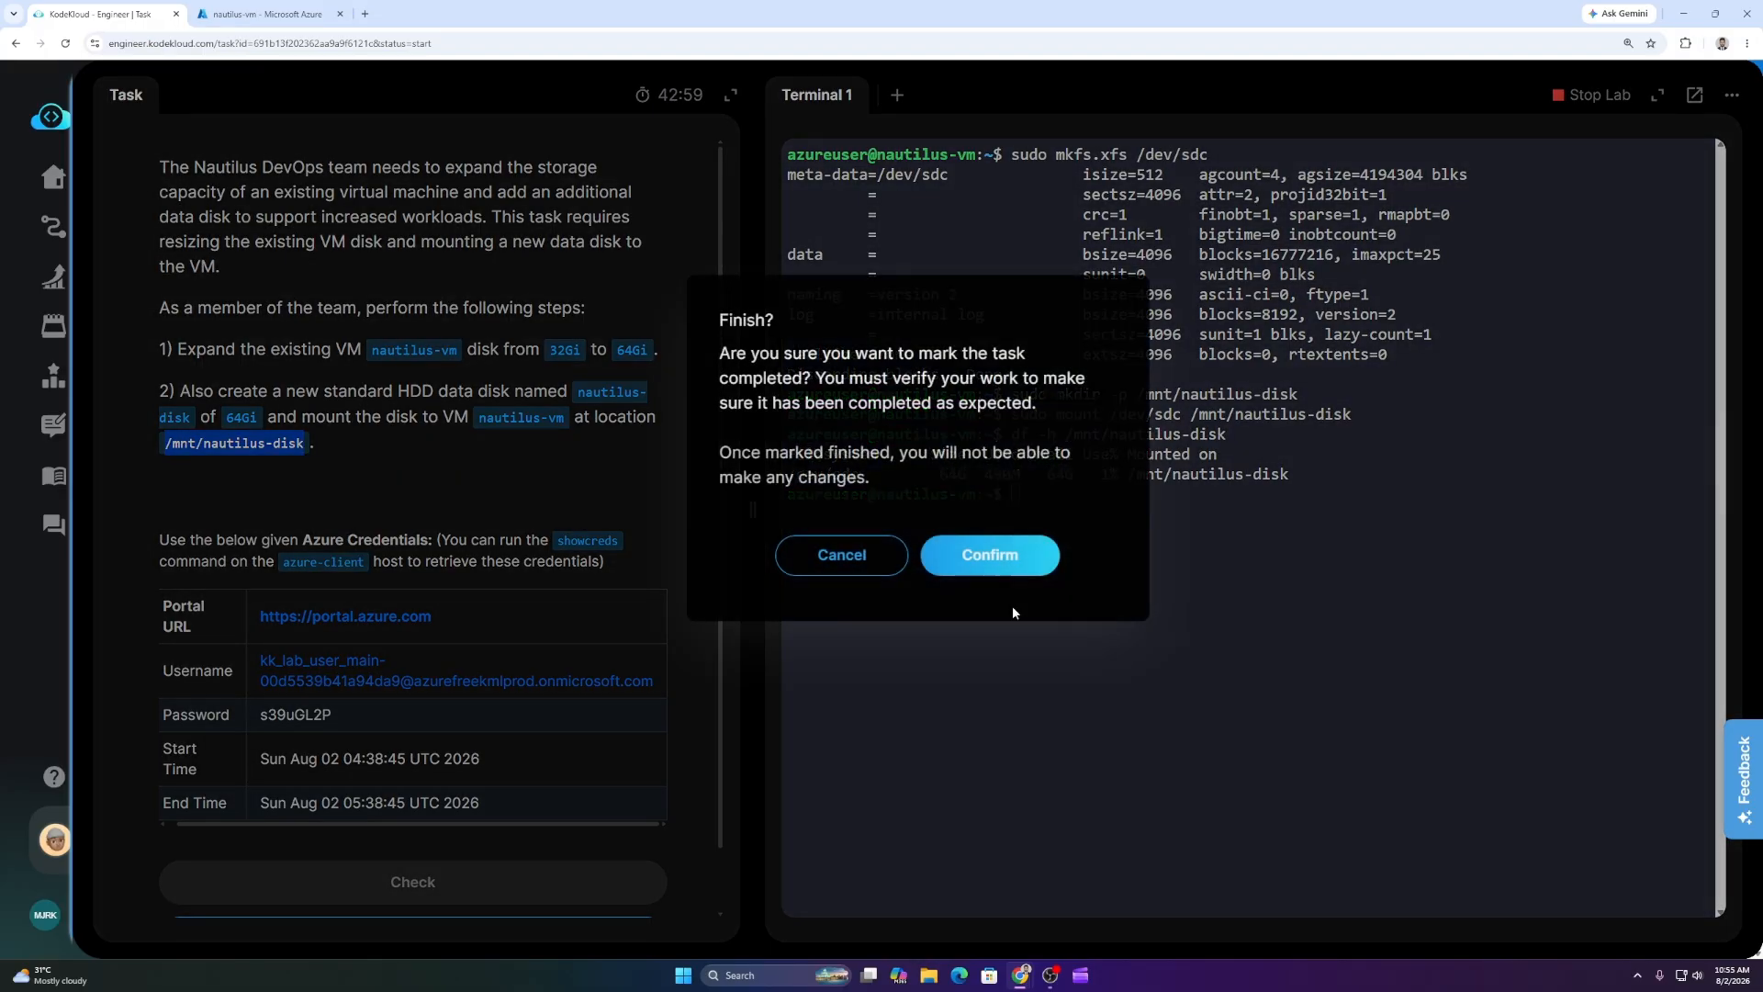
pyautogui.click(1004, 568)
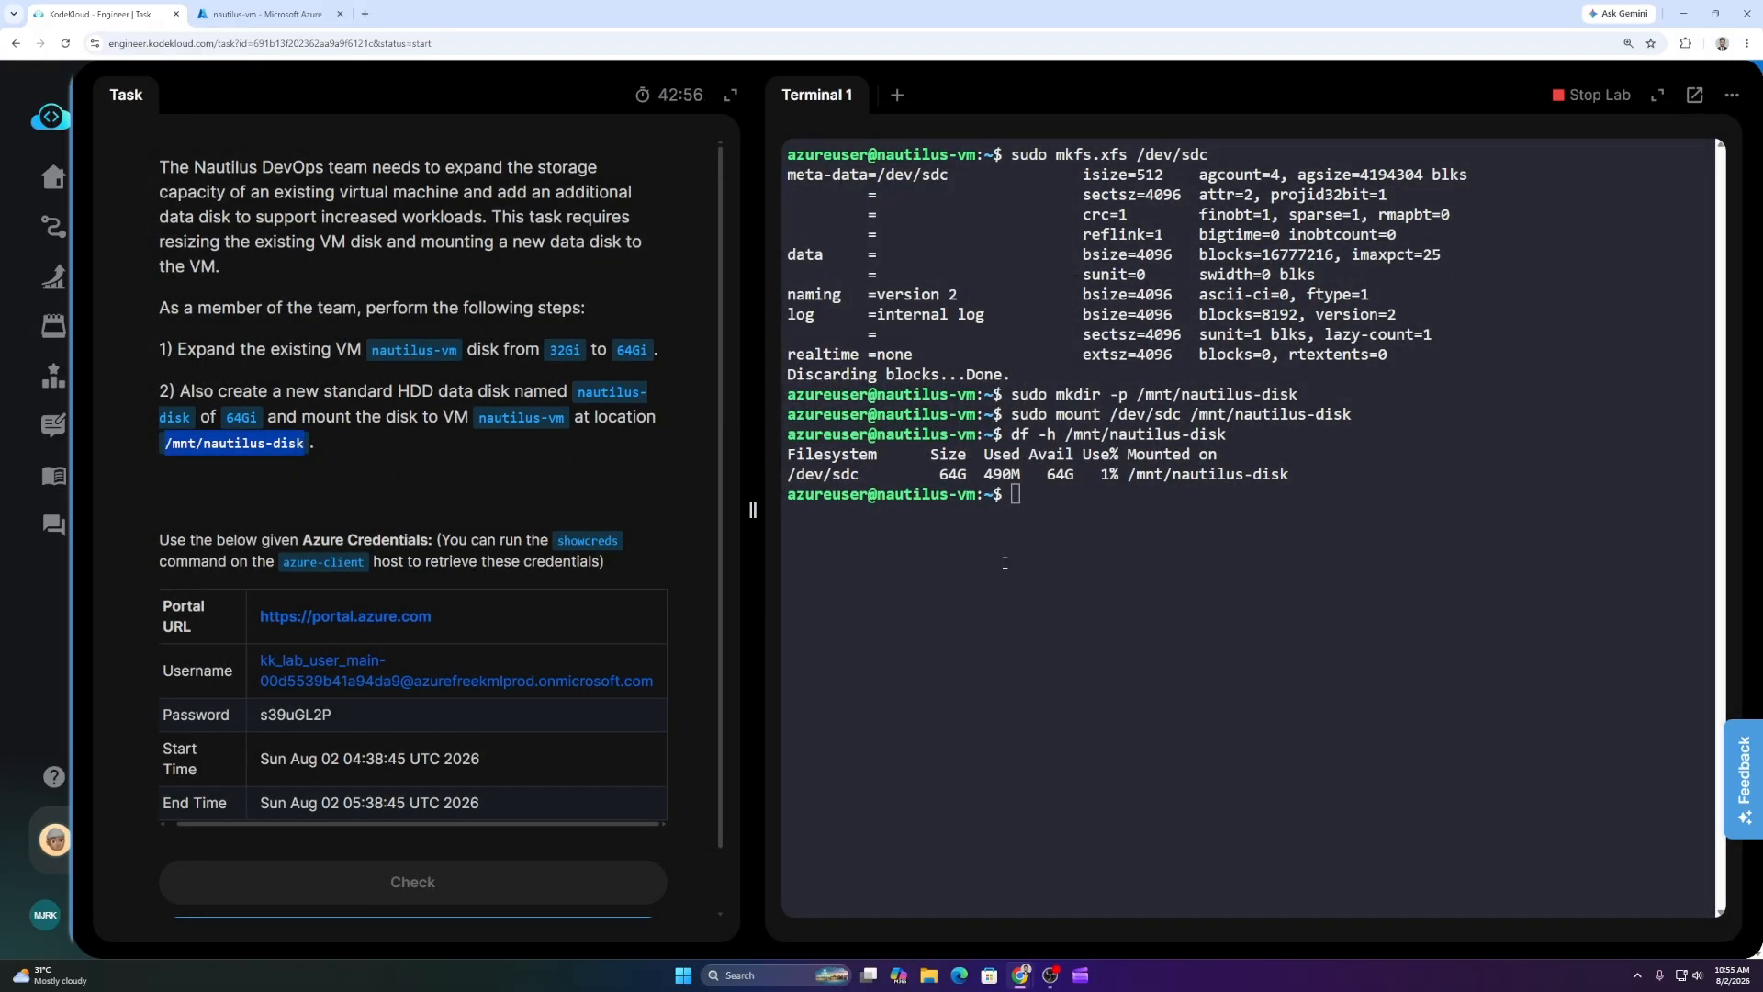